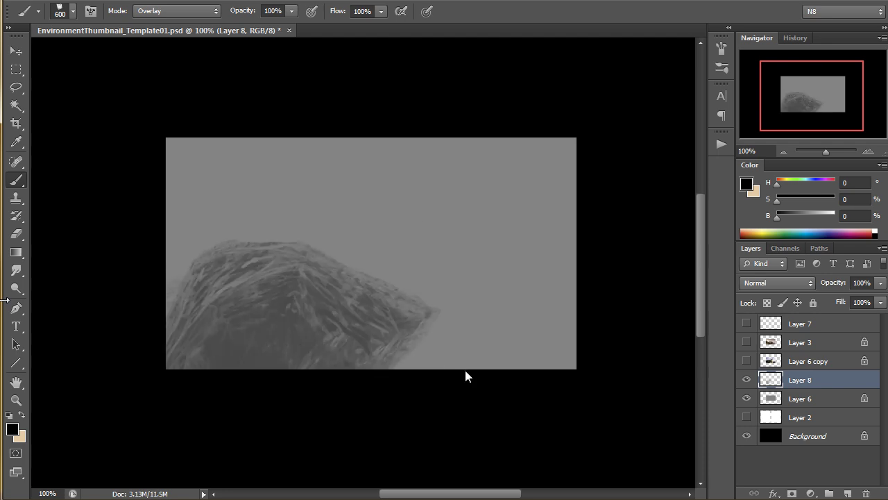
Step: Reshape the rock mound on Layer 8 by widening it to about 163.5% and skewing it horizontally about 12 degrees
{"action": "key", "text": "v"}
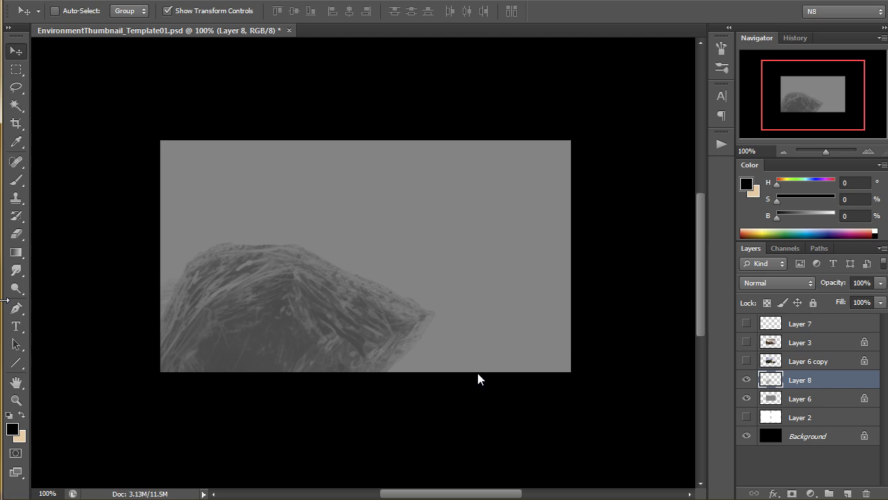
{"action": "left_click_drag", "start_coordinate": [447, 230], "coordinate": [514, 291]}
{"action": "key", "text": "Return"}
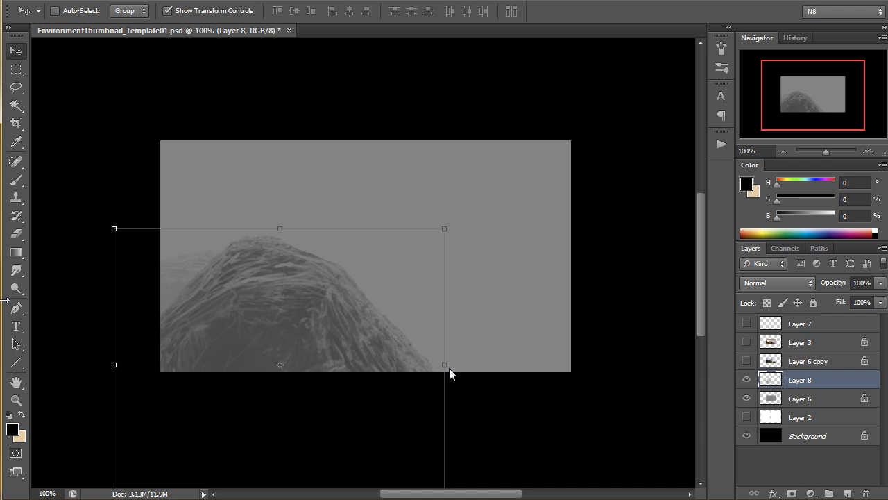
{"action": "left_click_drag", "start_coordinate": [449, 368], "coordinate": [590, 370]}
{"action": "left_click_drag", "start_coordinate": [126, 371], "coordinate": [50, 368]}
{"action": "left_click_drag", "start_coordinate": [315, 230], "coordinate": [260, 234]}
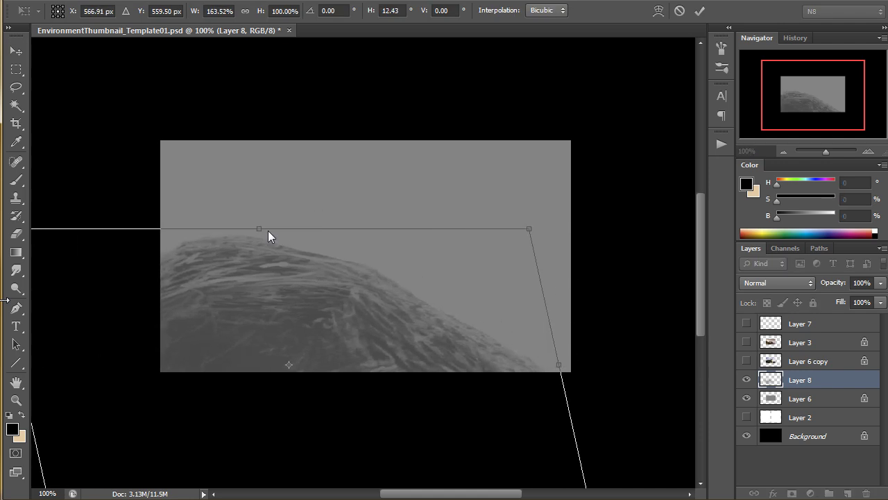
{"action": "key", "text": "Return"}
Step: Squash the mound on Layer 8 to about 70% height and position it as a low slope along the canvas's lower edge
{"action": "left_click_drag", "start_coordinate": [427, 372], "coordinate": [440, 265]}
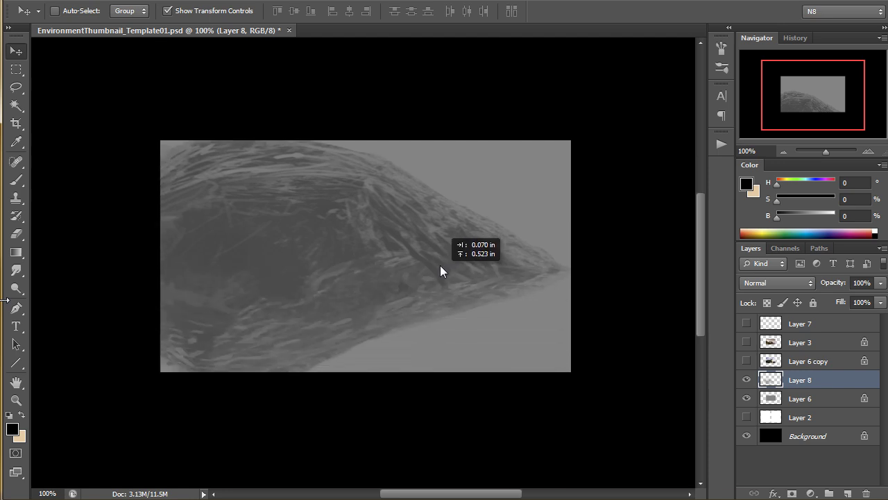
{"action": "left_click_drag", "start_coordinate": [299, 379], "coordinate": [326, 337]}
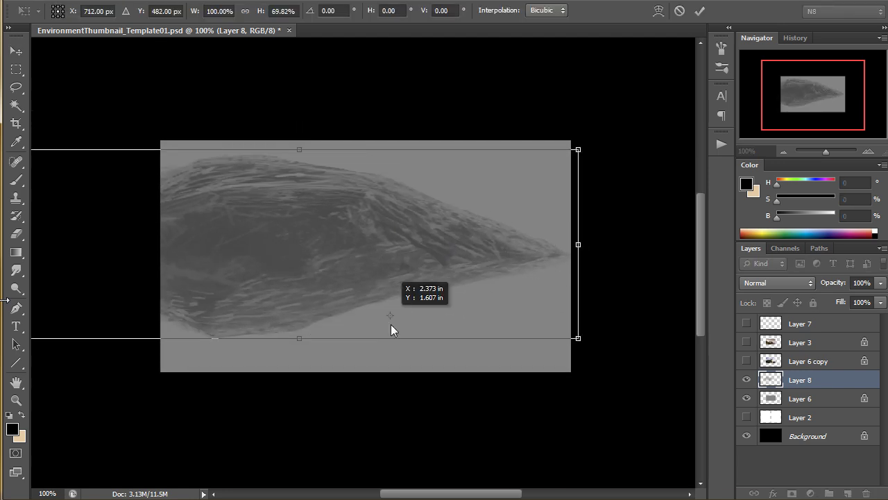
{"action": "mouse_move", "coordinate": [396, 266]}
{"action": "left_mouse_down"}
{"action": "mouse_move", "coordinate": [390, 338]}
{"action": "mouse_move", "coordinate": [372, 380]}
{"action": "mouse_move", "coordinate": [429, 382]}
{"action": "mouse_move", "coordinate": [521, 329]}
{"action": "left_mouse_up"}
{"action": "key", "text": "Return"}
Step: Add a new layer above Layer 8 and switch to the Brush tool
{"action": "key", "text": "ctrl+shift+alt+n"}
{"action": "key", "text": "b"}
{"action": "key", "text": "ctrl+z"}
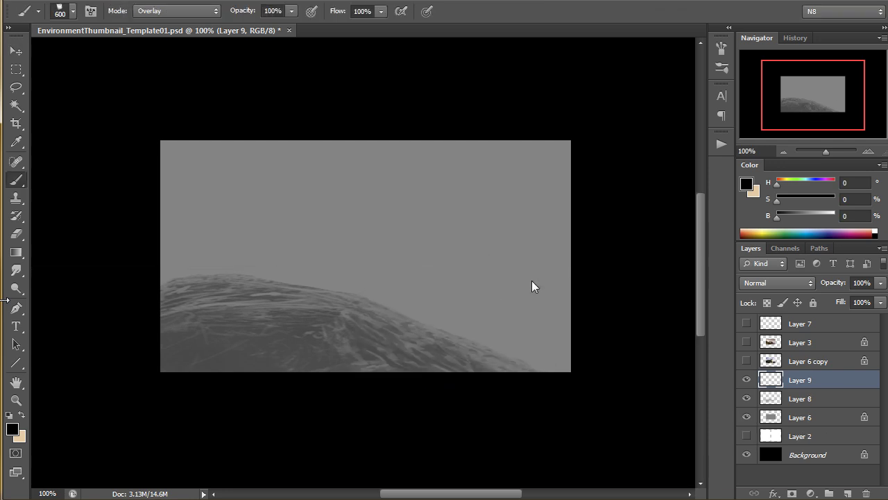
{"action": "left_click", "coordinate": [532, 280]}
{"action": "key", "text": "ctrl+z"}
{"action": "left_click", "coordinate": [448, 342]}
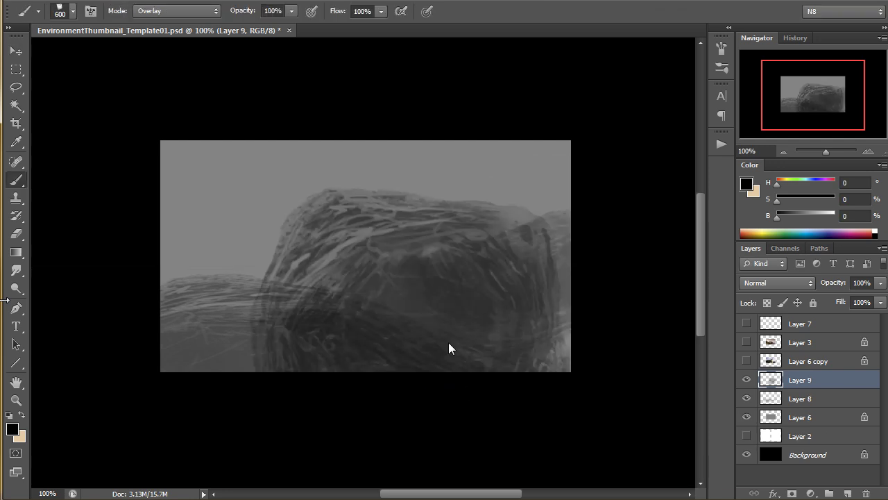
{"action": "key", "text": "ctrl+z"}
{"action": "left_click", "coordinate": [545, 305]}
{"action": "key", "text": "ctrl+z"}
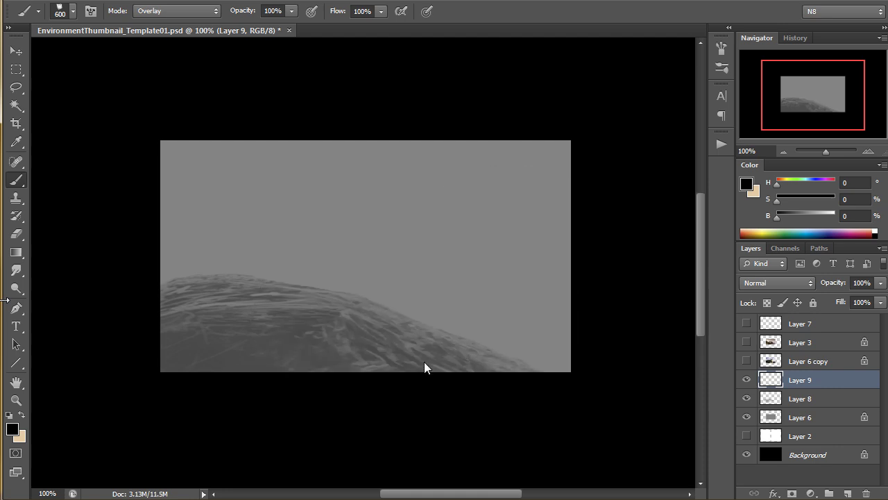
{"action": "left_click_drag", "start_coordinate": [424, 361], "coordinate": [514, 324]}
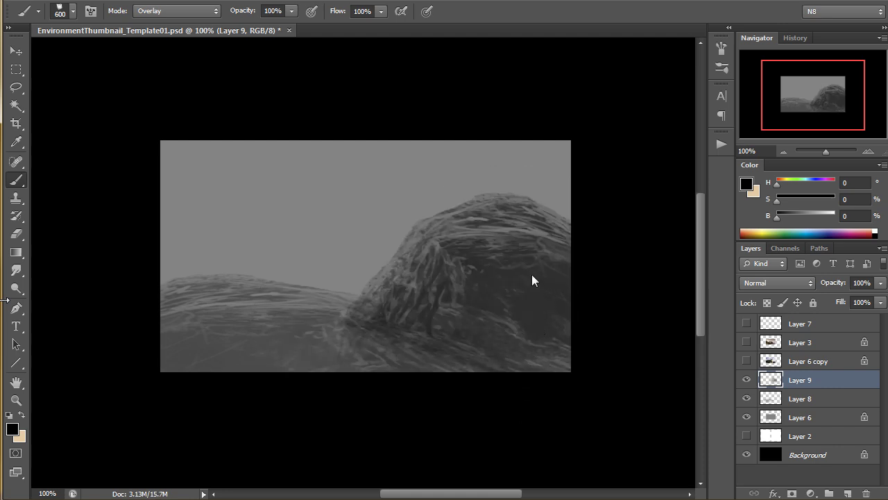
{"action": "key", "text": "ctrl+z"}
{"action": "mouse_move", "coordinate": [518, 232]}
{"action": "left_mouse_down"}
{"action": "mouse_move", "coordinate": [407, 382]}
{"action": "mouse_move", "coordinate": [435, 404]}
{"action": "left_mouse_up"}
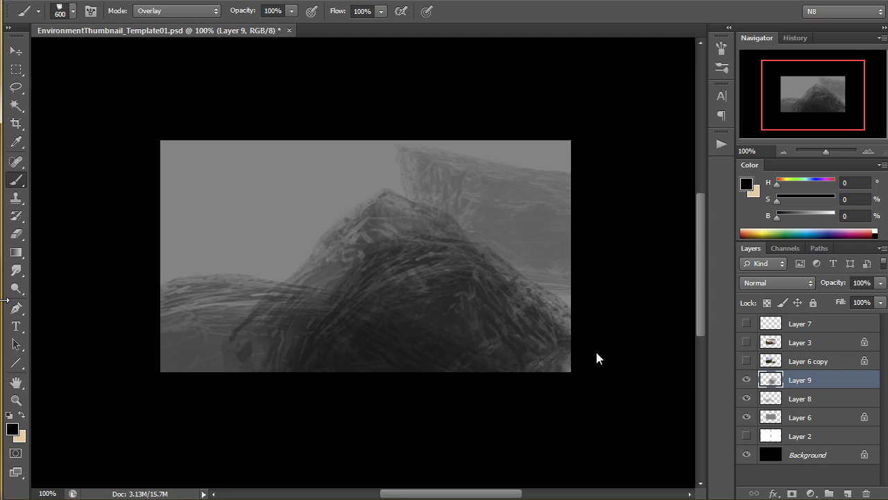
{"action": "key", "text": "ctrl+z"}
{"action": "left_click_drag", "start_coordinate": [417, 373], "coordinate": [432, 371]}
{"action": "key", "text": "ctrl+z"}
{"action": "left_click_drag", "start_coordinate": [478, 321], "coordinate": [378, 384]}
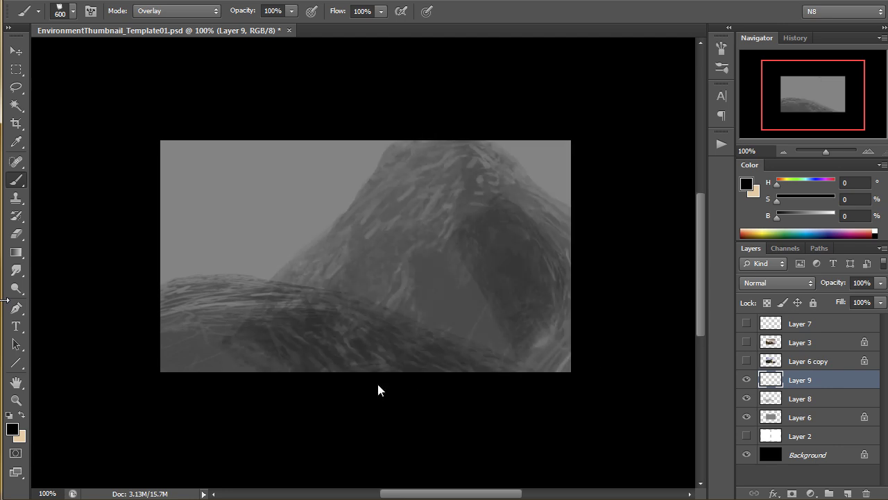
{"action": "key", "text": "ctrl+z"}
{"action": "left_click", "coordinate": [434, 358]}
{"action": "key", "text": "ctrl+z"}
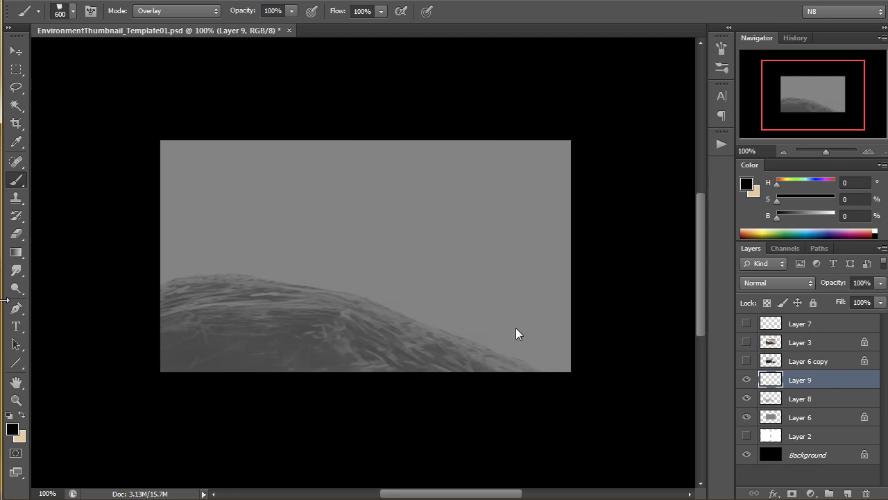
Step: Paint dark rock mounds over the right half with the textured brush at size 500, and merge the layer down into Layer 8
{"action": "key", "text": "["}
{"action": "left_click_drag", "start_coordinate": [493, 260], "coordinate": [365, 352]}
{"action": "left_click", "coordinate": [510, 297]}
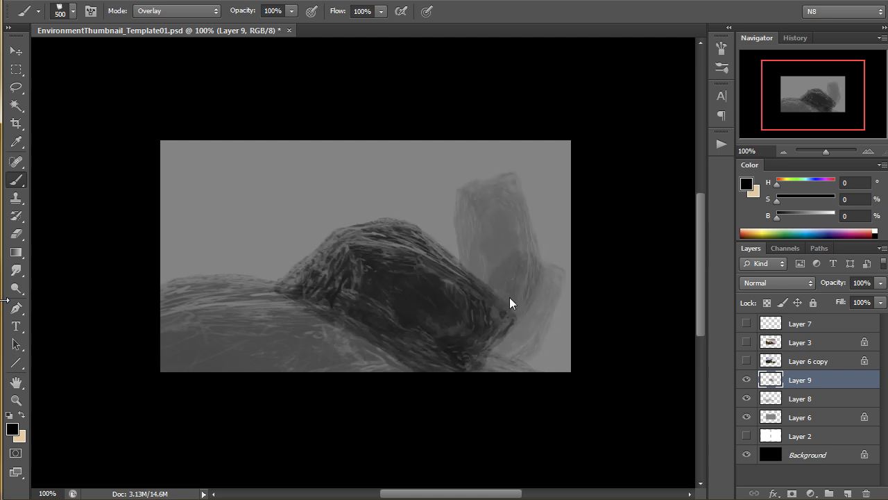
{"action": "left_click_drag", "start_coordinate": [510, 298], "coordinate": [531, 309]}
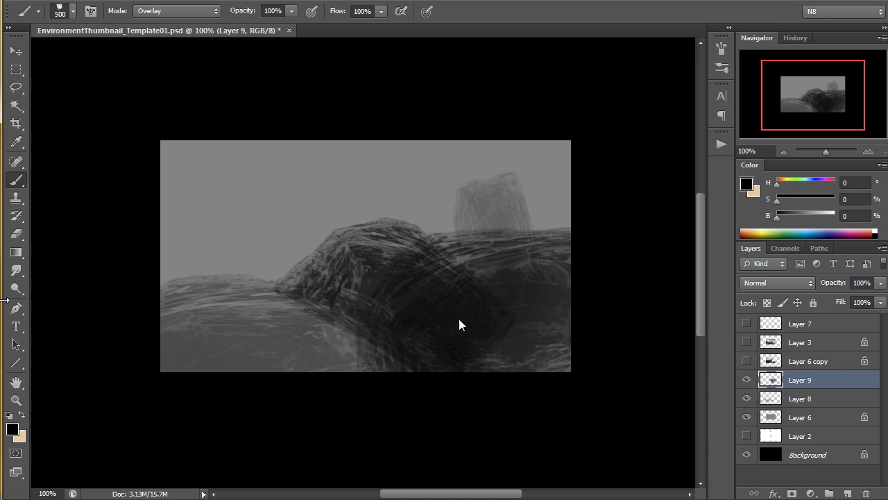
{"action": "left_click", "coordinate": [444, 299]}
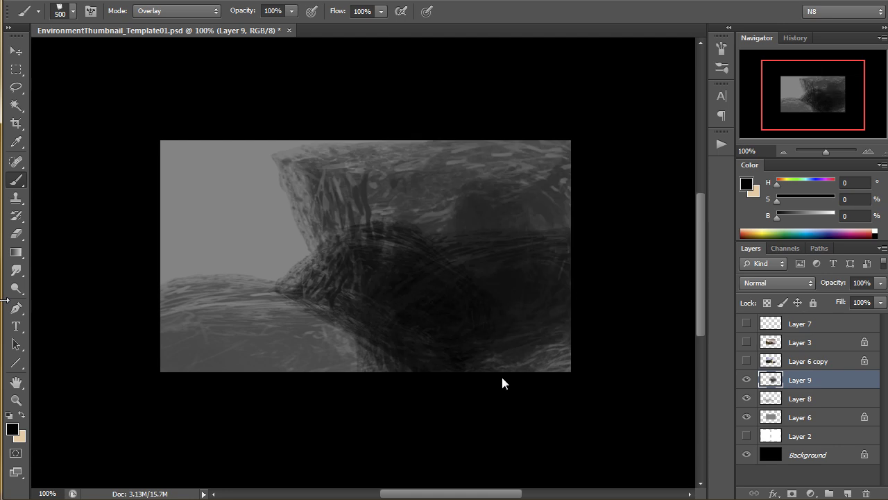
{"action": "key", "text": "ctrl+z"}
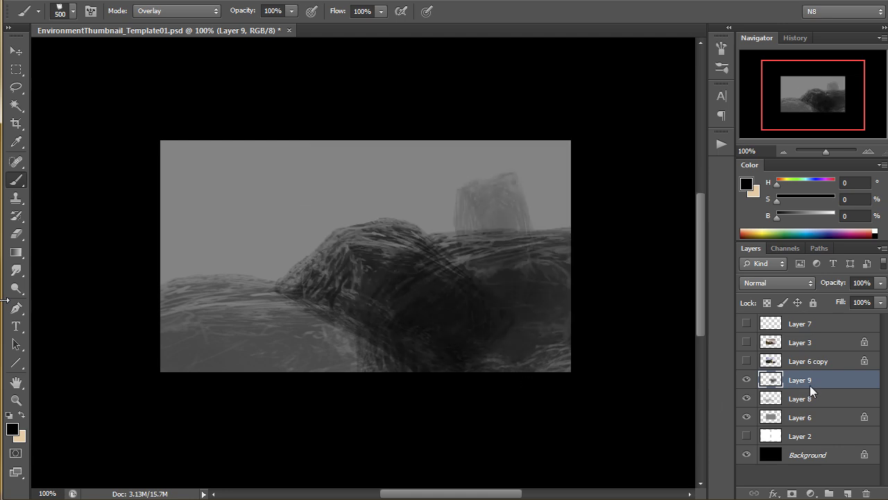
{"action": "key", "text": "ctrl+e"}
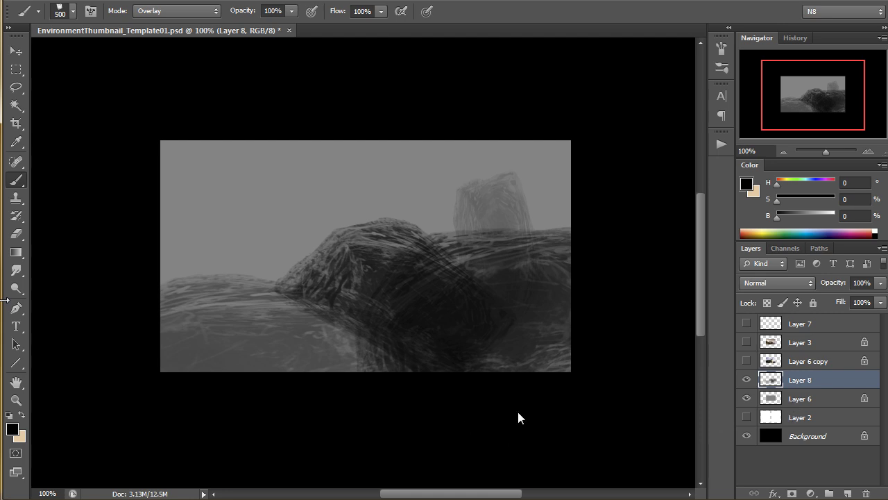
Step: Lasso the terrain silhouette, copy that area of Layer 6 to a new layer and merge Layer 8 into the copy
{"action": "key", "text": "l"}
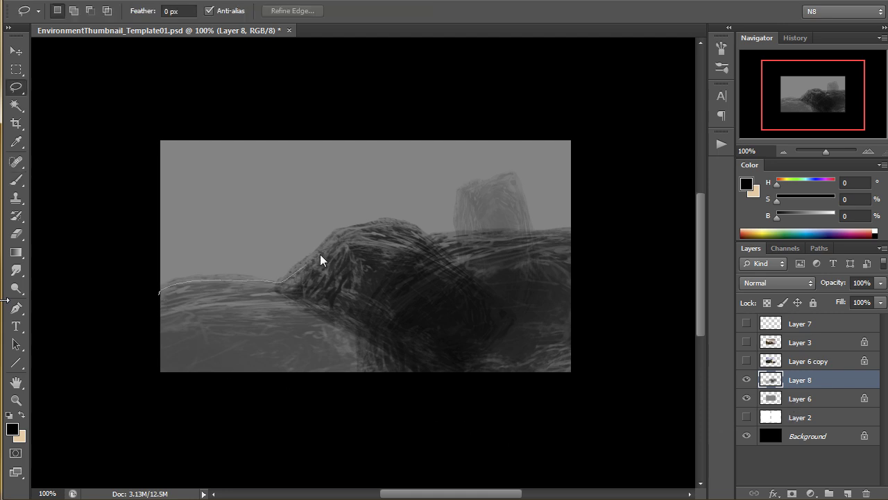
{"action": "mouse_move", "coordinate": [561, 225]}
{"action": "left_mouse_down"}
{"action": "mouse_move", "coordinate": [378, 440]}
{"action": "mouse_move", "coordinate": [57, 394]}
{"action": "left_mouse_up"}
{"action": "left_click", "coordinate": [791, 397]}
{"action": "key", "text": "ctrl+j"}
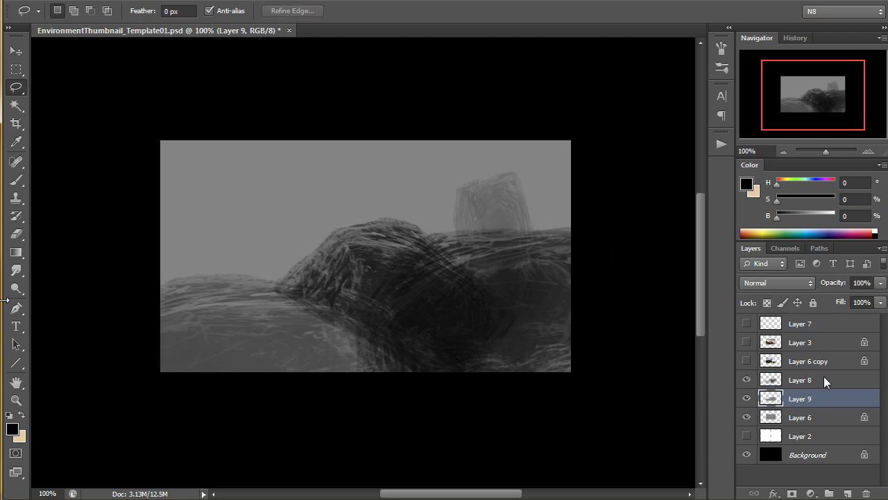
{"action": "left_click", "coordinate": [823, 378]}
{"action": "key", "text": "ctrl+e"}
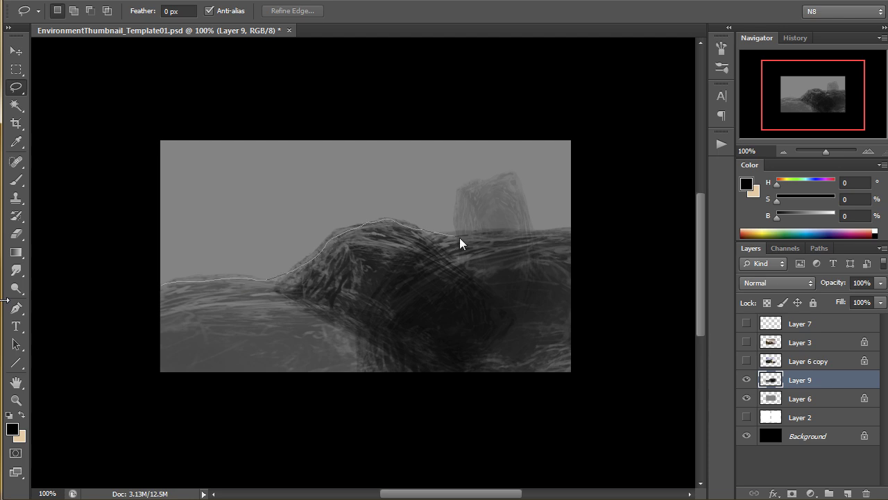
Step: Lasso everything above the terrain's ridge line, including the faint tower shape, delete it from Layer 9 and deselect
{"action": "mouse_move", "coordinate": [614, 222]}
{"action": "left_mouse_down"}
{"action": "mouse_move", "coordinate": [384, 95]}
{"action": "mouse_move", "coordinate": [104, 360]}
{"action": "left_mouse_up"}
{"action": "key", "text": "Delete"}
{"action": "key", "text": "ctrl+d"}
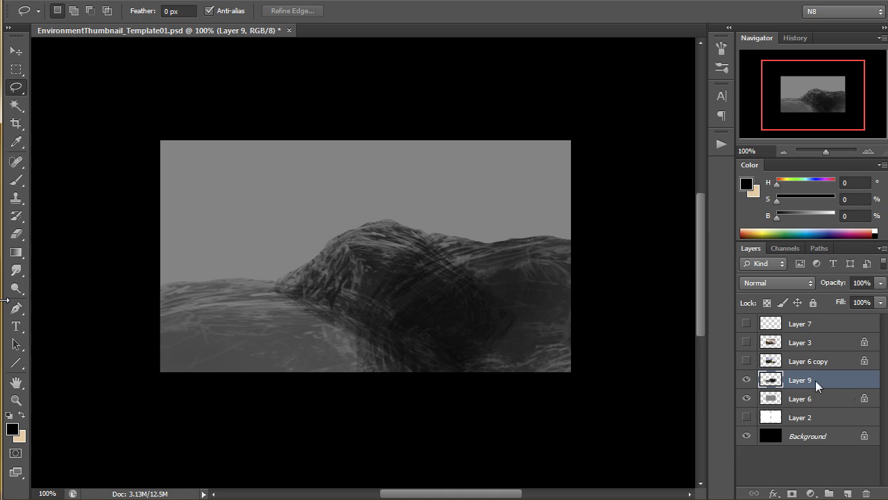
Step: Lock Layer 9's transparent pixels and darken the lower terrain with a soft round brush in Overlay mode
{"action": "key", "text": "b"}
{"action": "left_click", "coordinate": [767, 302]}
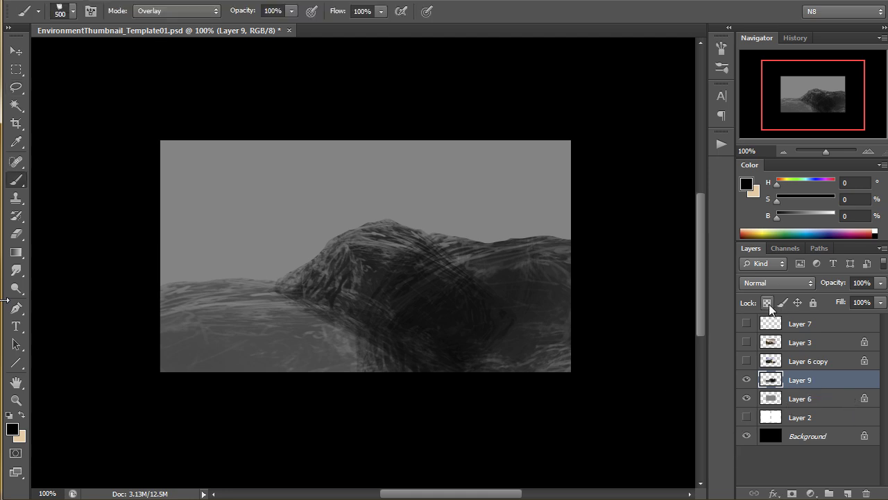
{"action": "right_click", "coordinate": [481, 358]}
{"action": "double_click", "coordinate": [748, 447]}
{"action": "mouse_move", "coordinate": [423, 350]}
{"action": "left_mouse_down"}
{"action": "mouse_move", "coordinate": [137, 391]}
{"action": "mouse_move", "coordinate": [577, 352]}
{"action": "left_mouse_up"}
Step: Set the brush mode to Normal and smooth the lower foreground with dark greys sampled from the terrain
{"action": "left_click", "coordinate": [289, 319], "text": "alt"}
{"action": "left_click_drag", "start_coordinate": [318, 320], "coordinate": [250, 305]}
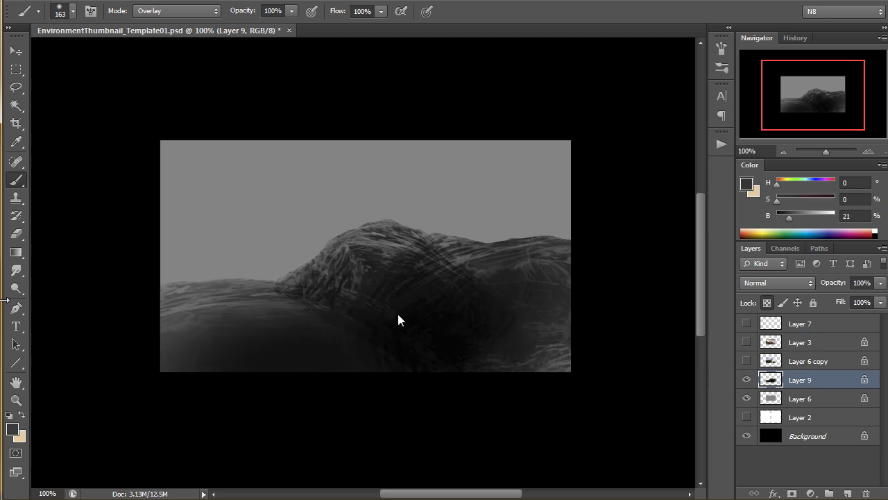
{"action": "key", "text": "ctrl+z"}
{"action": "left_click", "coordinate": [179, 11]}
{"action": "left_click", "coordinate": [182, 23]}
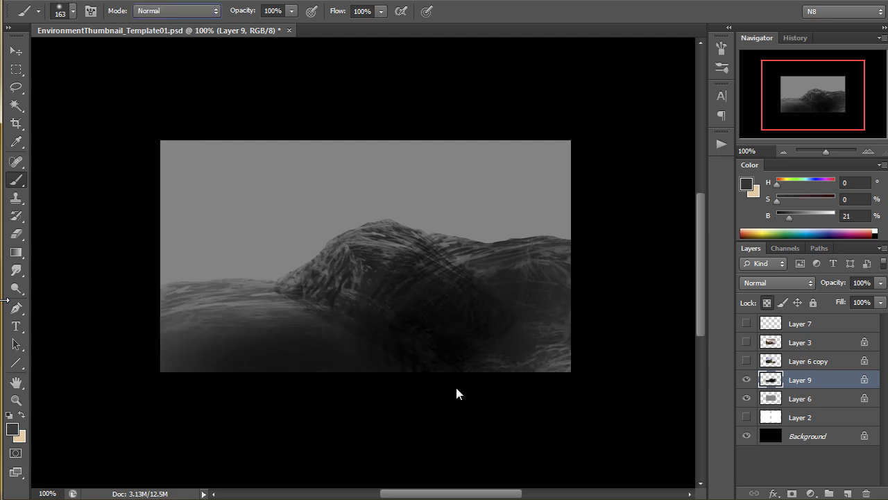
{"action": "mouse_move", "coordinate": [313, 358]}
{"action": "left_mouse_down"}
{"action": "mouse_move", "coordinate": [467, 367]}
{"action": "mouse_move", "coordinate": [264, 376]}
{"action": "left_mouse_up"}
{"action": "left_click", "coordinate": [440, 318], "text": "alt"}
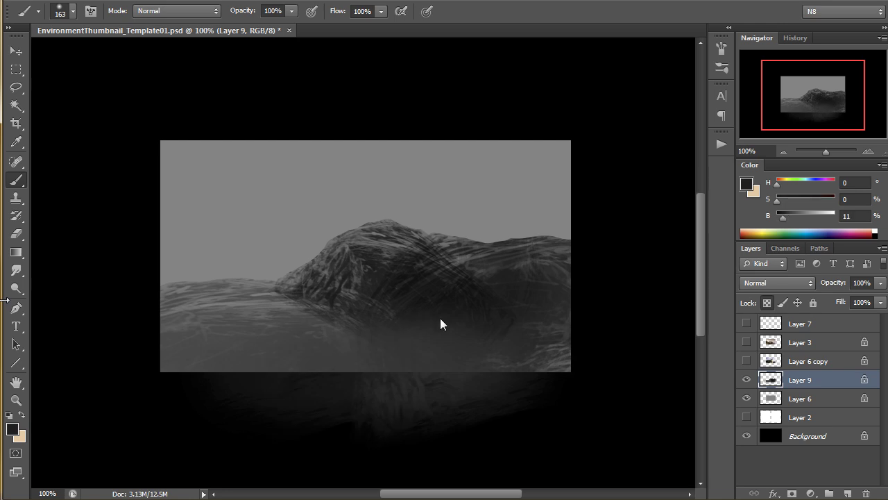
{"action": "mouse_move", "coordinate": [440, 318]}
{"action": "left_mouse_down"}
{"action": "mouse_move", "coordinate": [217, 375]}
{"action": "mouse_move", "coordinate": [172, 369]}
{"action": "left_mouse_up"}
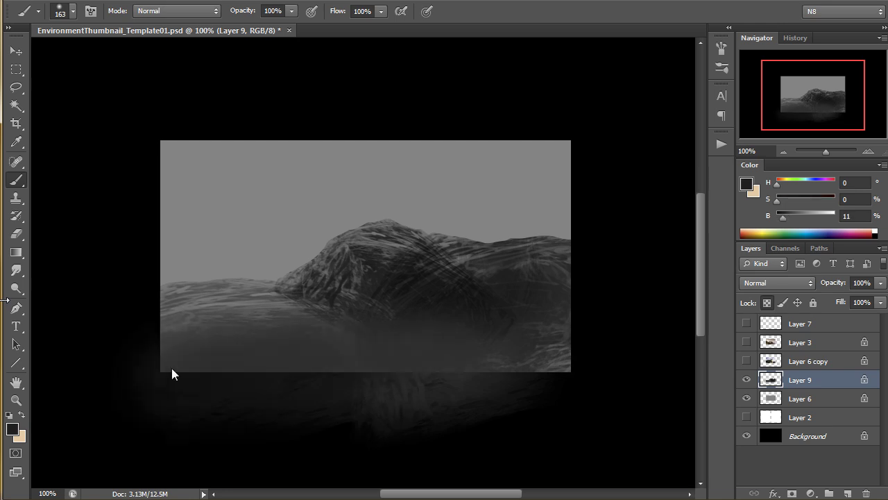
Step: Load Layer 6's outline as a selection, invert it, delete Layer 9's overflow outside the frame and deselect
{"action": "left_click", "coordinate": [776, 400], "text": "ctrl"}
{"action": "key", "text": "ctrl+shift+i"}
{"action": "key", "text": "Delete"}
{"action": "key", "text": "ctrl+d"}
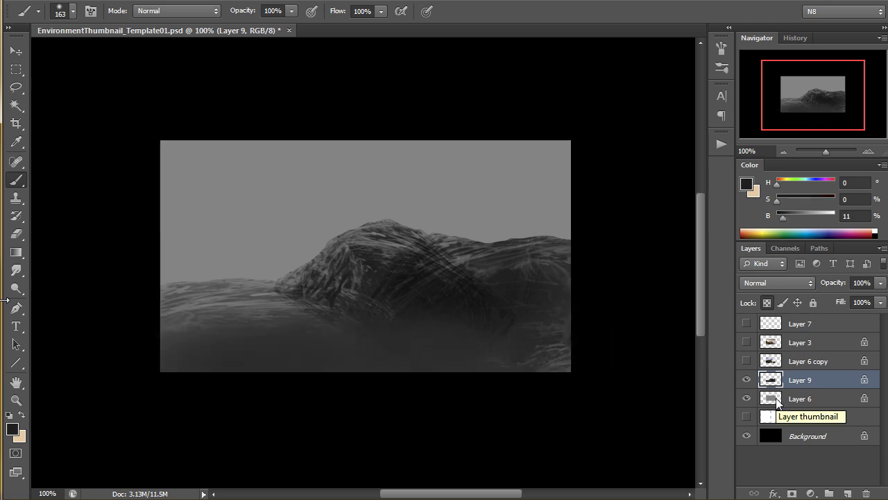
Step: Paint soft haze over the central mound and right slope with a grey of 39% brightness sampled from the terrain
{"action": "left_click", "coordinate": [255, 304], "text": "alt"}
{"action": "mouse_move", "coordinate": [294, 293]}
{"action": "left_mouse_down"}
{"action": "mouse_move", "coordinate": [336, 252]}
{"action": "mouse_move", "coordinate": [430, 243]}
{"action": "left_mouse_up"}
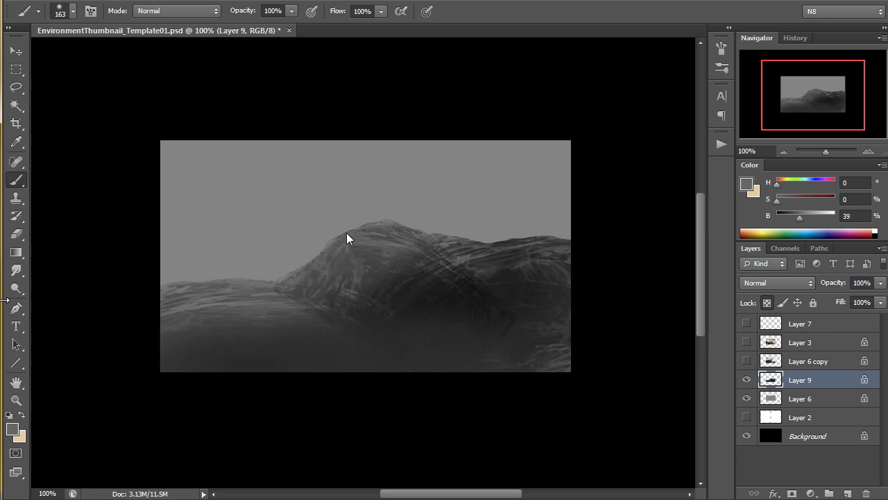
{"action": "key", "text": "ctrl+z"}
{"action": "mouse_move", "coordinate": [346, 240]}
{"action": "left_mouse_down"}
{"action": "mouse_move", "coordinate": [303, 233]}
{"action": "mouse_move", "coordinate": [472, 216]}
{"action": "mouse_move", "coordinate": [599, 226]}
{"action": "mouse_move", "coordinate": [319, 229]}
{"action": "left_mouse_up"}
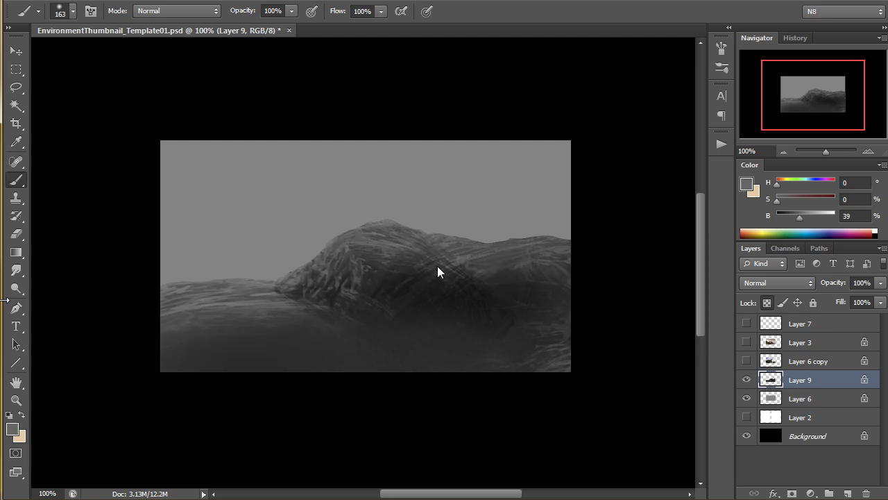
{"action": "mouse_move", "coordinate": [437, 272]}
{"action": "left_mouse_down"}
{"action": "mouse_move", "coordinate": [502, 290]}
{"action": "mouse_move", "coordinate": [580, 286]}
{"action": "mouse_move", "coordinate": [303, 287]}
{"action": "mouse_move", "coordinate": [435, 306]}
{"action": "left_mouse_up"}
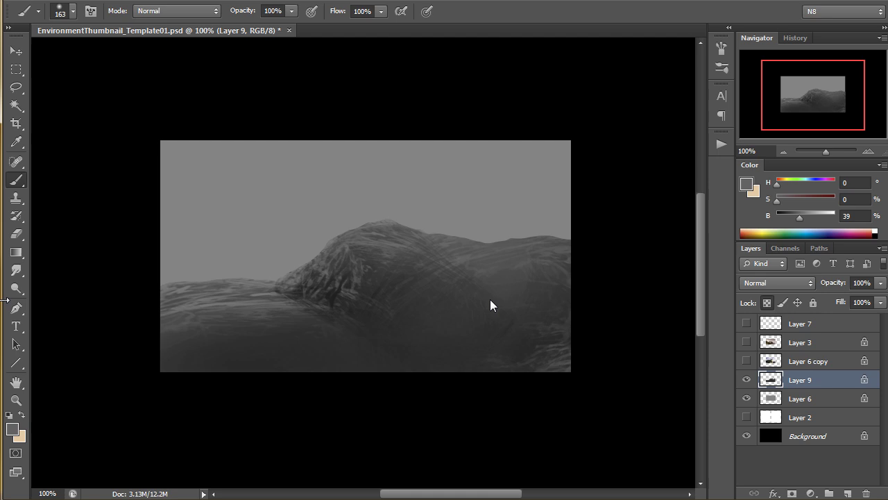
Step: Lasso the area behind the central mound's right ridge and lighten it with soft grey strokes, including the sampled sky grey
{"action": "key", "text": "l"}
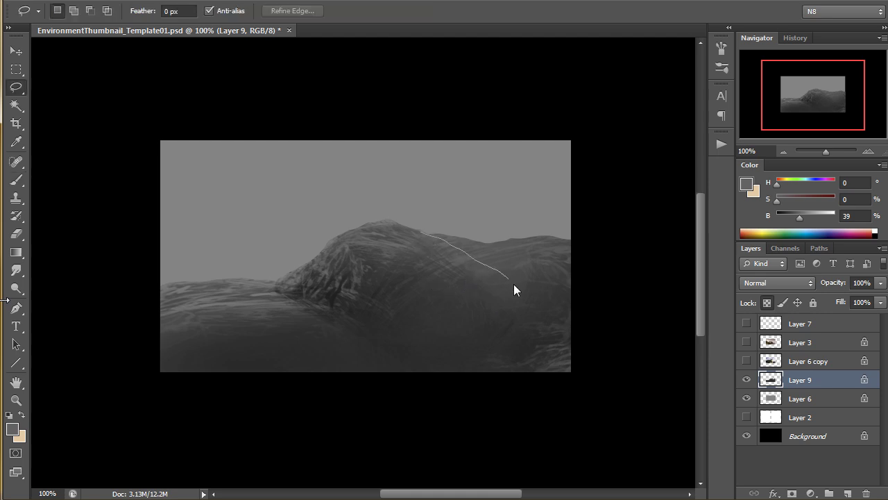
{"action": "mouse_move", "coordinate": [595, 311]}
{"action": "left_mouse_down"}
{"action": "mouse_move", "coordinate": [543, 216]}
{"action": "mouse_move", "coordinate": [452, 202]}
{"action": "left_mouse_up"}
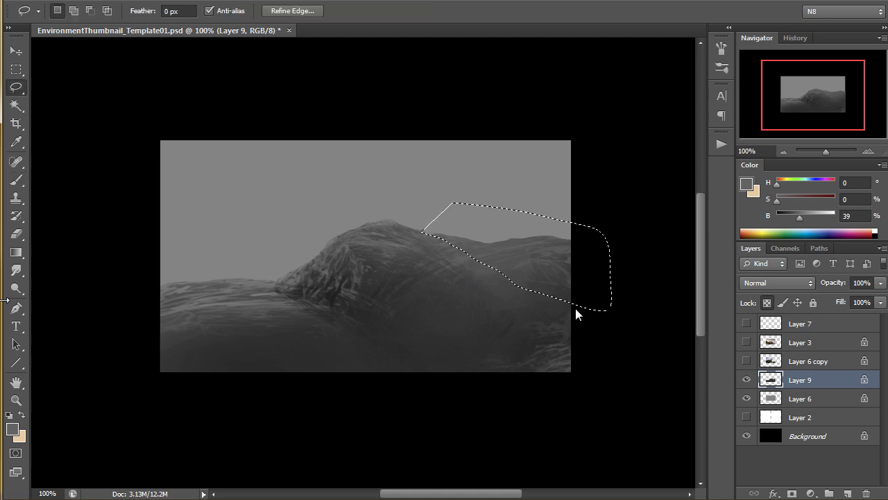
{"action": "key", "text": "ctrl+h"}
{"action": "key", "text": "b"}
{"action": "left_click_drag", "start_coordinate": [502, 266], "coordinate": [465, 266]}
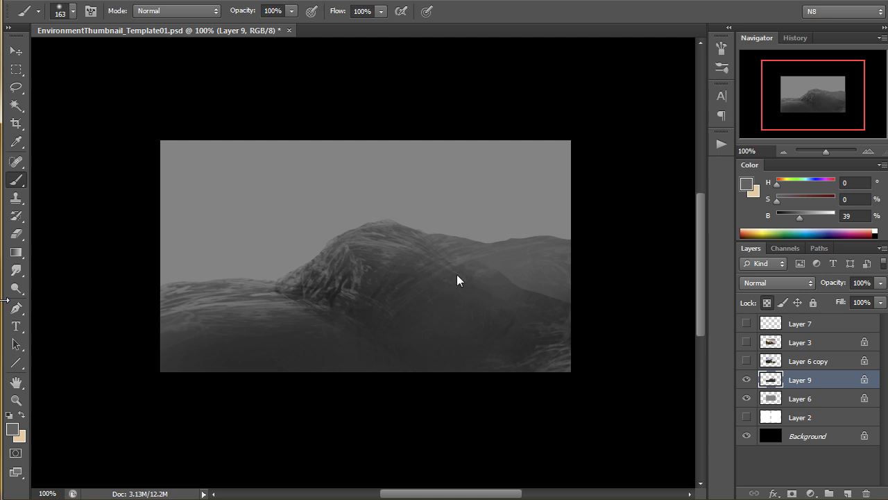
{"action": "left_click", "coordinate": [537, 202], "text": "alt"}
{"action": "left_click", "coordinate": [467, 258]}
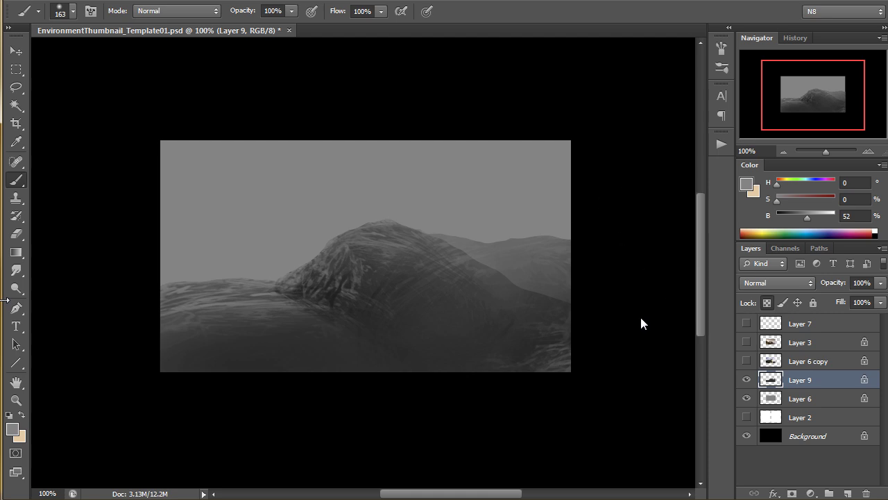
Step: Lasso the low ridge just behind the central mound's right shoulder, fill it with the 52% brightness sky grey and deselect
{"action": "key", "text": "l"}
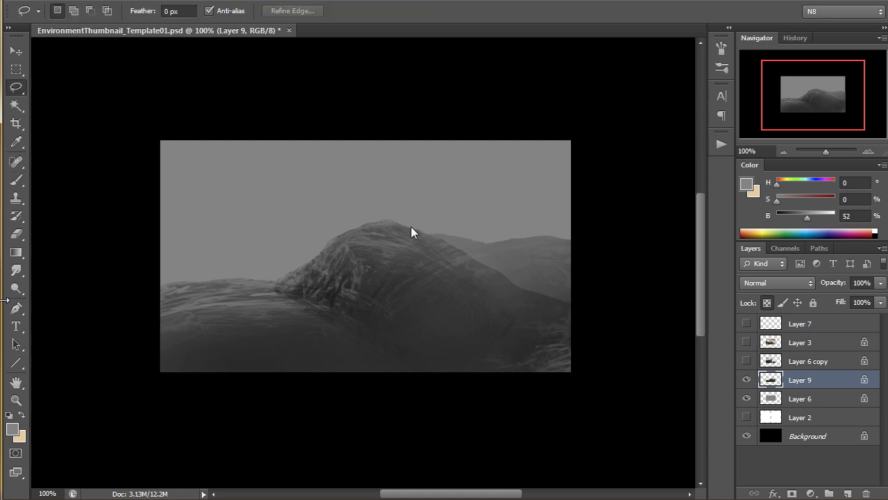
{"action": "left_click_drag", "start_coordinate": [490, 228], "coordinate": [415, 226]}
{"action": "key", "text": "alt+BackSpace"}
{"action": "key", "text": "ctrl+d"}
Step: Lasso the far-left terrain, smudge it upward into a hazy slope with Layer 9's transparency lock temporarily off, then deselect
{"action": "mouse_move", "coordinate": [147, 248]}
{"action": "left_mouse_down"}
{"action": "mouse_move", "coordinate": [254, 283]}
{"action": "mouse_move", "coordinate": [103, 318]}
{"action": "left_mouse_up"}
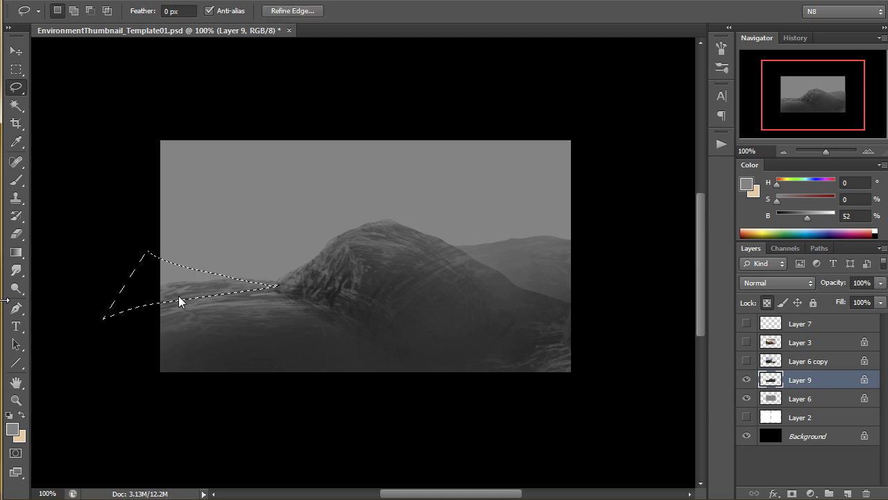
{"action": "key", "text": "r"}
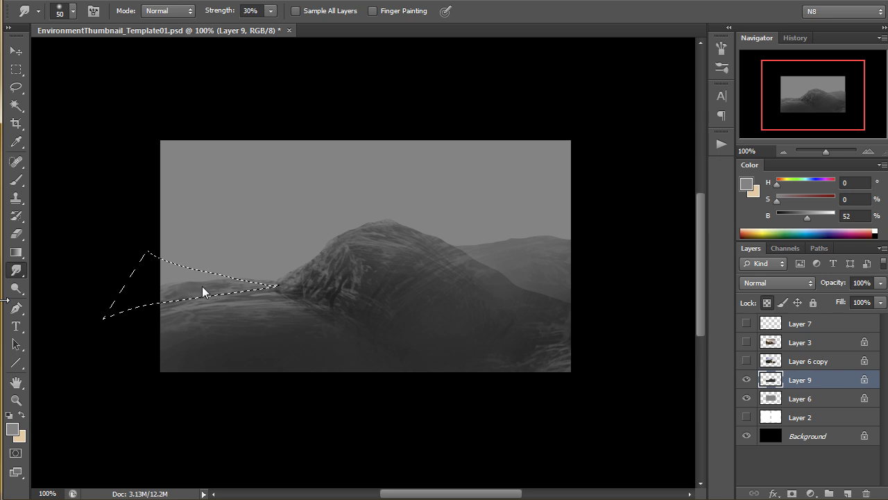
{"action": "left_click", "coordinate": [766, 302]}
{"action": "mouse_move", "coordinate": [185, 292]}
{"action": "left_mouse_down"}
{"action": "mouse_move", "coordinate": [171, 289]}
{"action": "mouse_move", "coordinate": [186, 224]}
{"action": "mouse_move", "coordinate": [159, 254]}
{"action": "mouse_move", "coordinate": [186, 129]}
{"action": "left_mouse_up"}
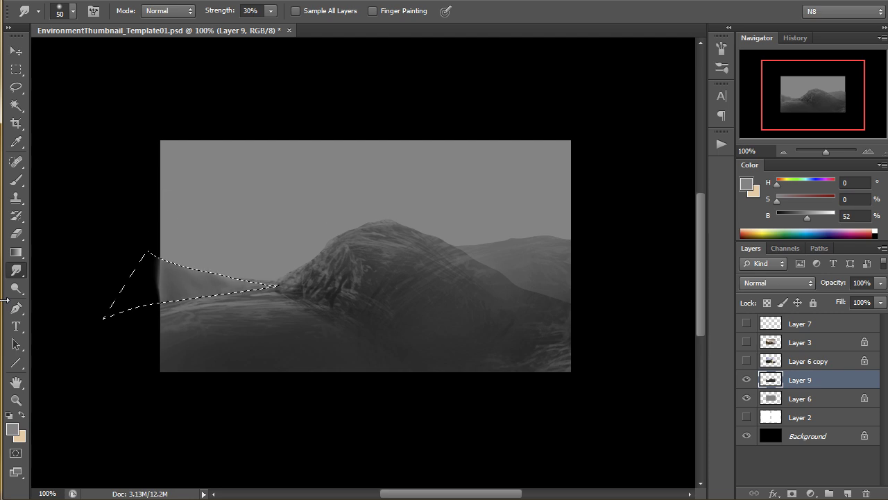
{"action": "key", "text": "ctrl+d"}
{"action": "left_click", "coordinate": [766, 303]}
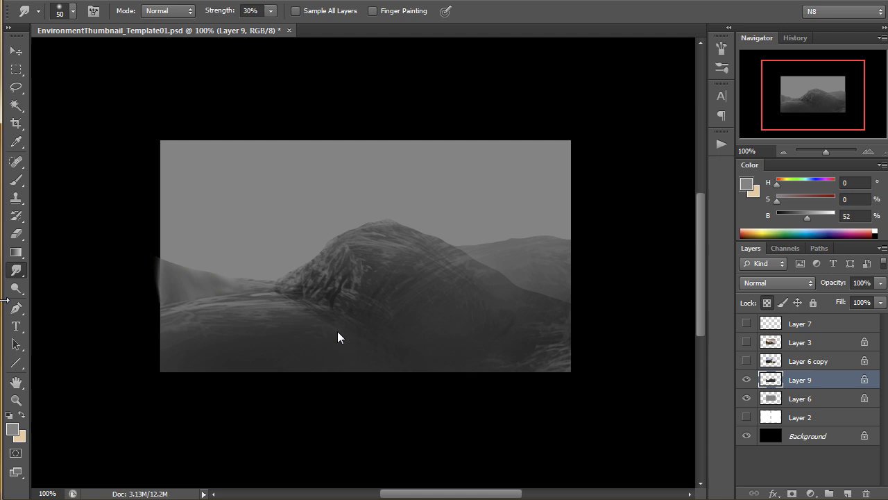
Step: Paint horizontal light strokes across the ground below the mound with a textured 20 px brush and a sampled 46% brightness grey
{"action": "key", "text": "b"}
{"action": "right_click", "coordinate": [316, 300]}
{"action": "double_click", "coordinate": [352, 393]}
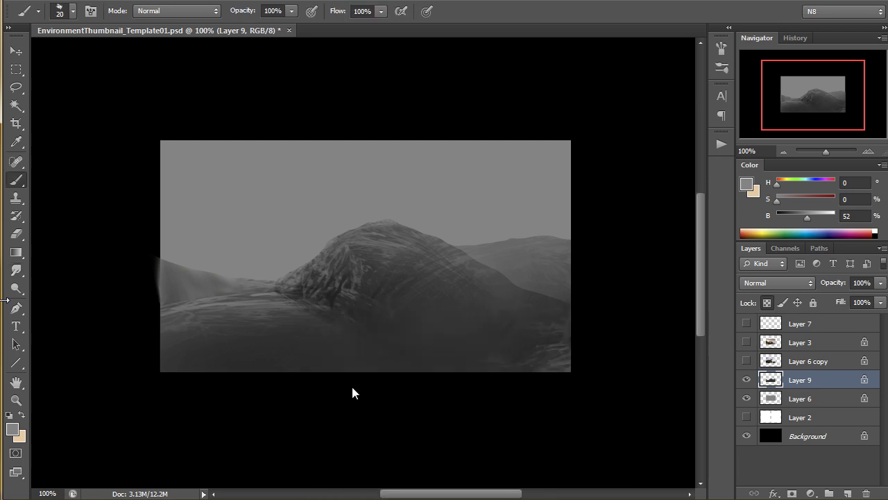
{"action": "left_click", "coordinate": [268, 293], "text": "alt"}
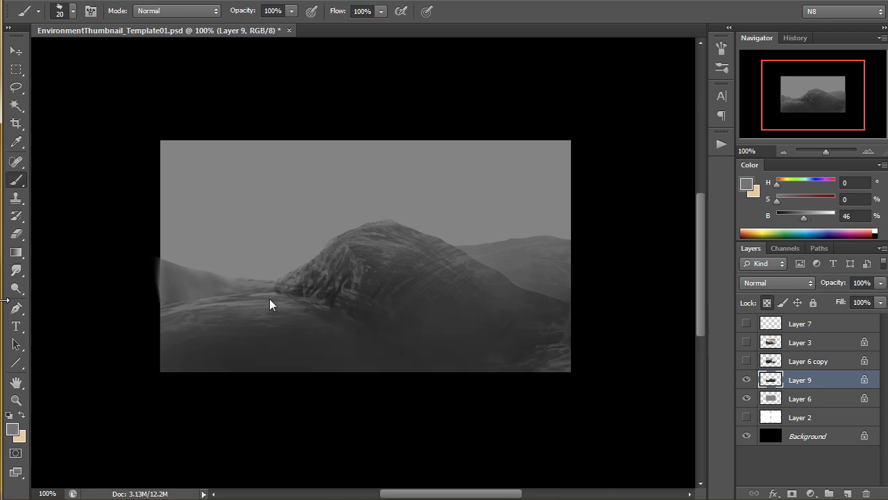
{"action": "mouse_move", "coordinate": [290, 302]}
{"action": "left_mouse_down"}
{"action": "mouse_move", "coordinate": [441, 314]}
{"action": "mouse_move", "coordinate": [302, 308]}
{"action": "mouse_move", "coordinate": [365, 322]}
{"action": "mouse_move", "coordinate": [455, 318]}
{"action": "mouse_move", "coordinate": [320, 317]}
{"action": "mouse_move", "coordinate": [354, 324]}
{"action": "mouse_move", "coordinate": [463, 329]}
{"action": "mouse_move", "coordinate": [402, 330]}
{"action": "mouse_move", "coordinate": [436, 320]}
{"action": "left_mouse_up"}
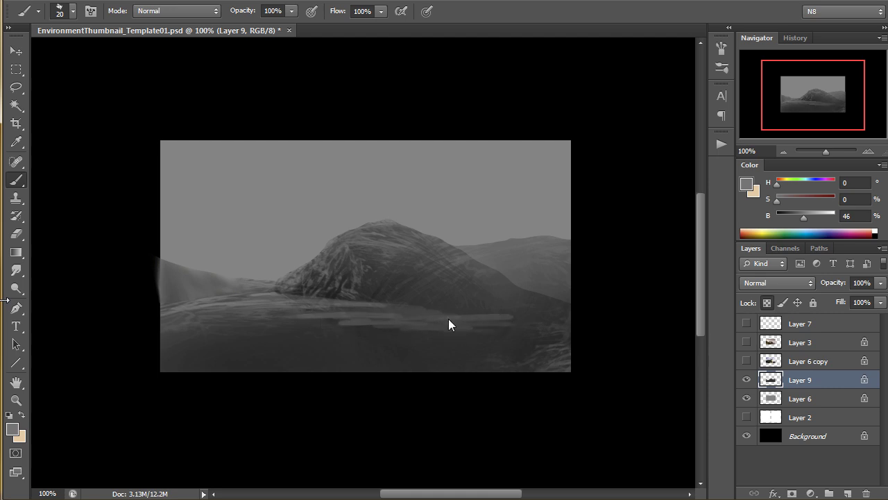
Step: Paint a winding light path from the foot of the mound down to the lower edge of the picture
{"action": "left_click_drag", "start_coordinate": [500, 329], "coordinate": [248, 379]}
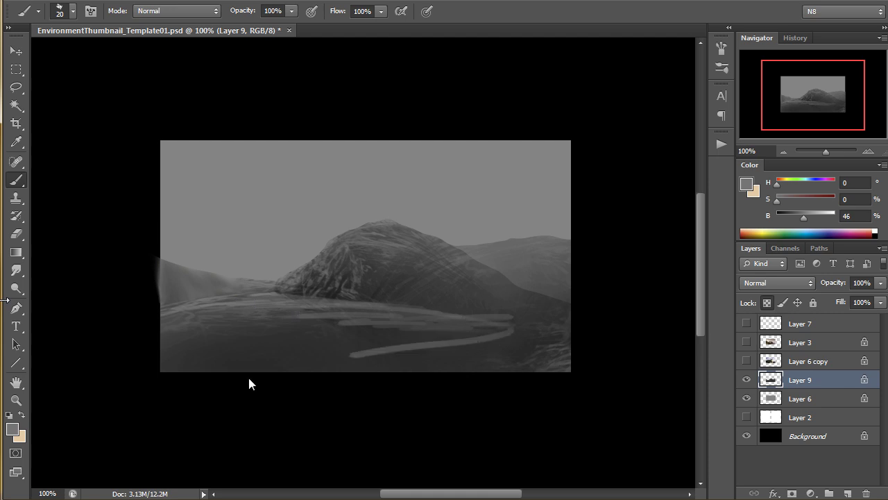
{"action": "key", "text": "ctrl+z"}
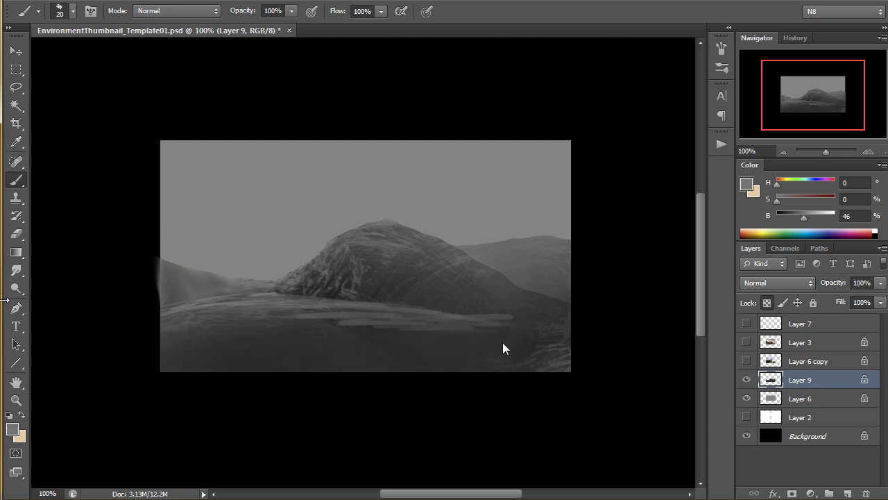
{"action": "left_click_drag", "start_coordinate": [524, 351], "coordinate": [250, 375]}
{"action": "left_click_drag", "start_coordinate": [462, 349], "coordinate": [264, 372]}
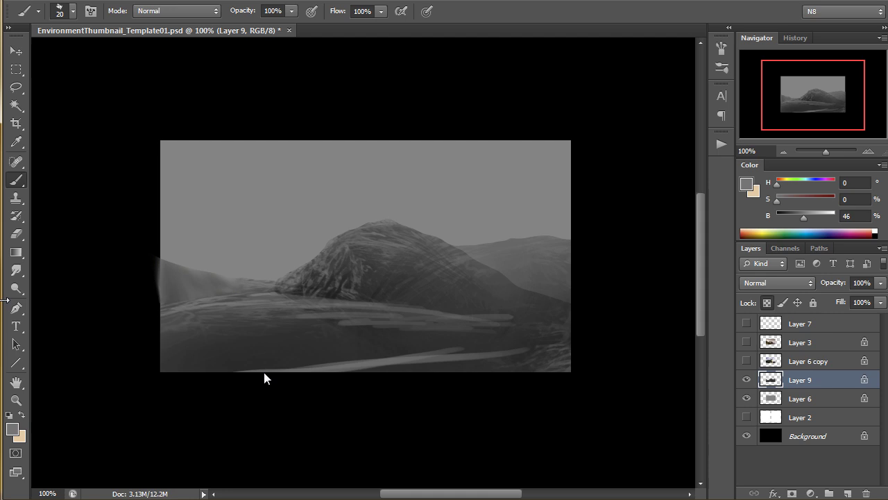
{"action": "left_click_drag", "start_coordinate": [437, 350], "coordinate": [275, 368]}
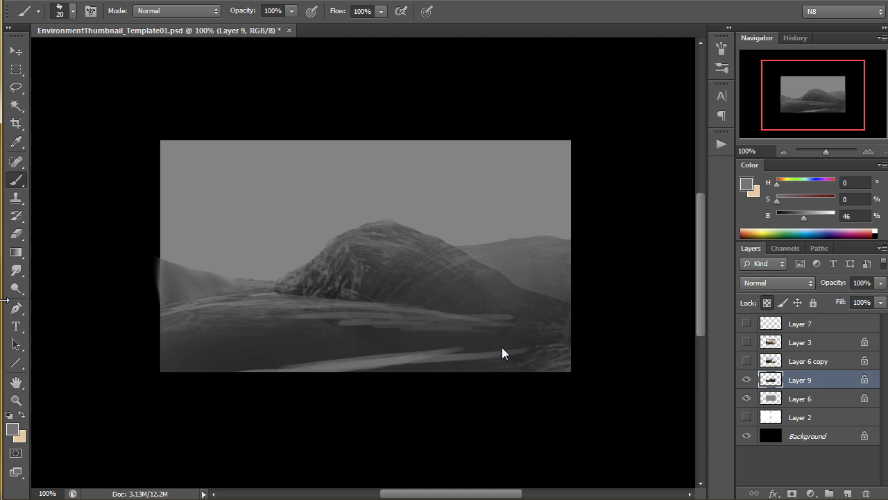
{"action": "mouse_move", "coordinate": [433, 340]}
{"action": "left_mouse_down"}
{"action": "mouse_move", "coordinate": [365, 370]}
{"action": "mouse_move", "coordinate": [264, 378]}
{"action": "left_mouse_up"}
{"action": "mouse_move", "coordinate": [320, 364]}
{"action": "left_mouse_down"}
{"action": "mouse_move", "coordinate": [479, 338]}
{"action": "mouse_move", "coordinate": [428, 345]}
{"action": "mouse_move", "coordinate": [492, 326]}
{"action": "mouse_move", "coordinate": [363, 329]}
{"action": "mouse_move", "coordinate": [459, 322]}
{"action": "left_mouse_up"}
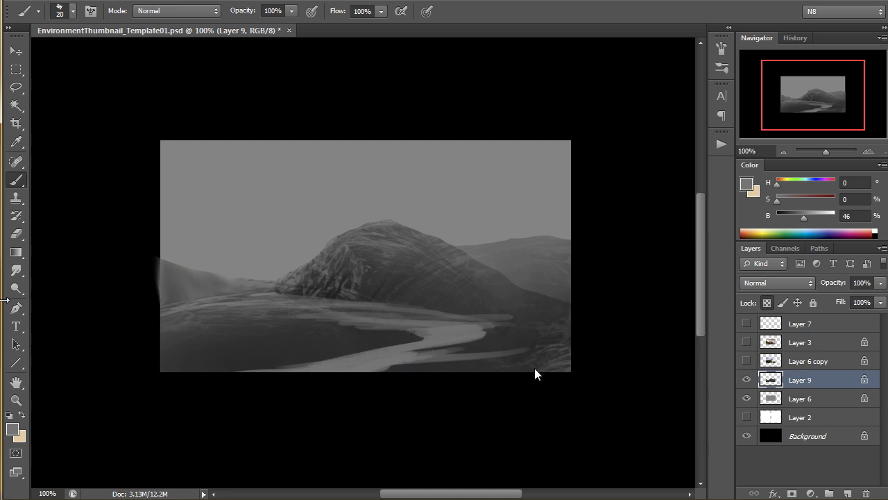
Step: Trim the path's lower right edge with a dark grey of 15% brightness sampled from the foreground, finishing with a 15 px brush
{"action": "left_click", "coordinate": [408, 368], "text": "alt"}
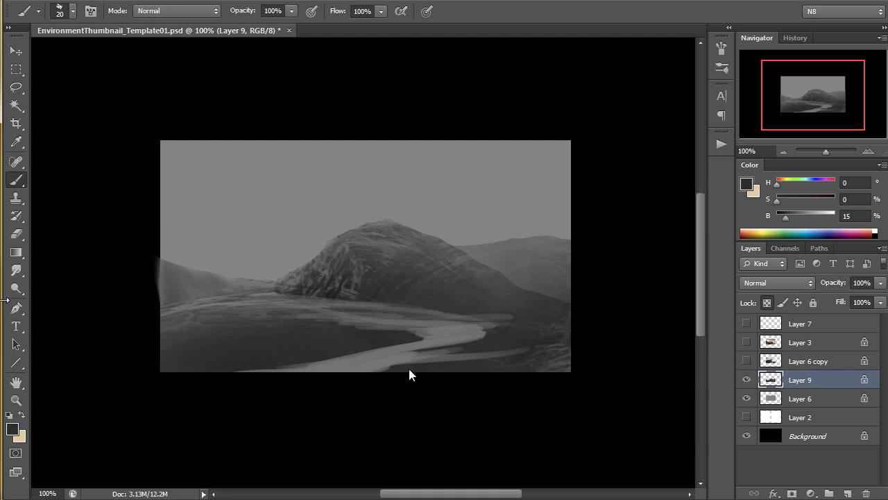
{"action": "left_click_drag", "start_coordinate": [359, 384], "coordinate": [442, 353]}
{"action": "left_click", "coordinate": [423, 371]}
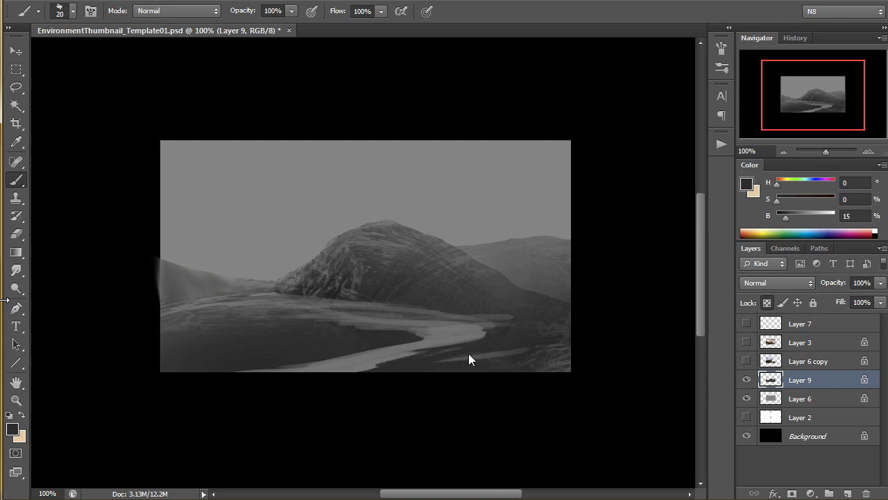
{"action": "key", "text": "]"}
{"action": "left_click_drag", "start_coordinate": [439, 359], "coordinate": [477, 354]}
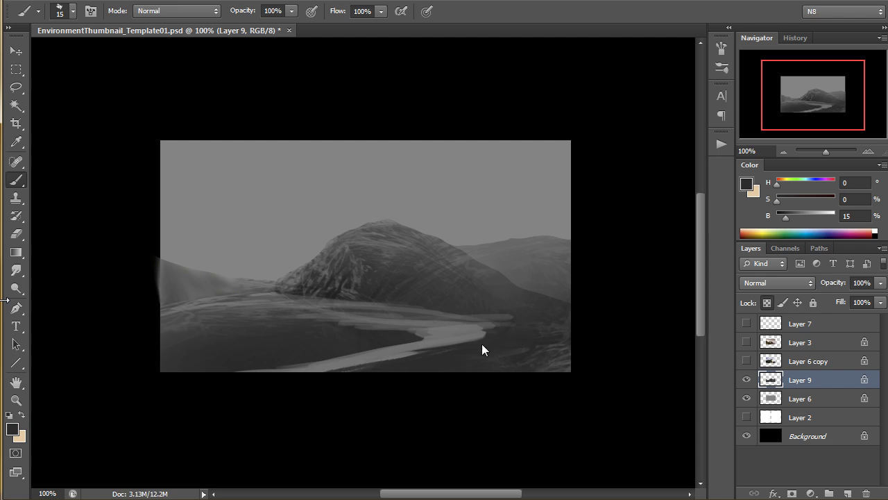
Step: Brighten the sky on Layer 6 with white using the soft 163 px brush, strongest in the upper left corner
{"action": "left_click", "coordinate": [800, 399]}
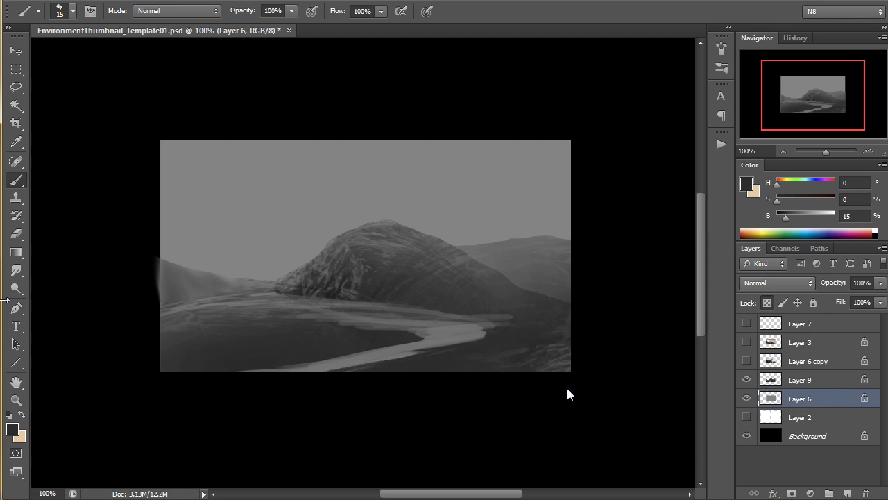
{"action": "right_click", "coordinate": [410, 327]}
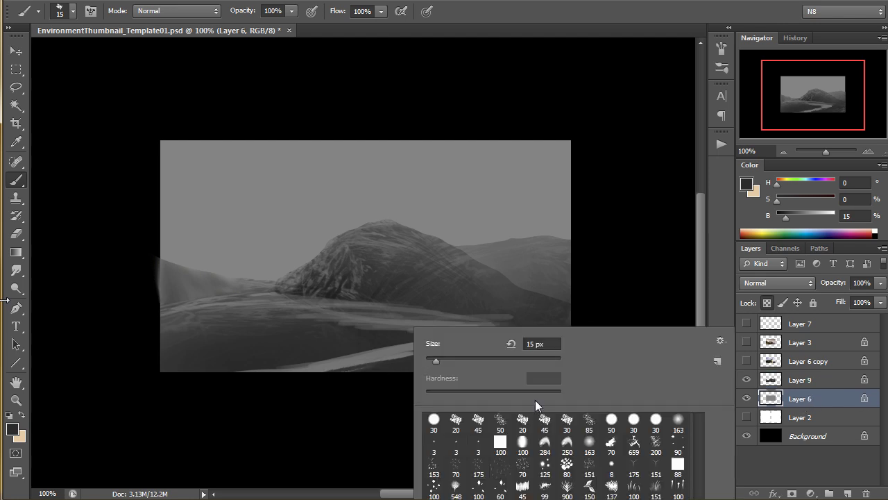
{"action": "double_click", "coordinate": [686, 424]}
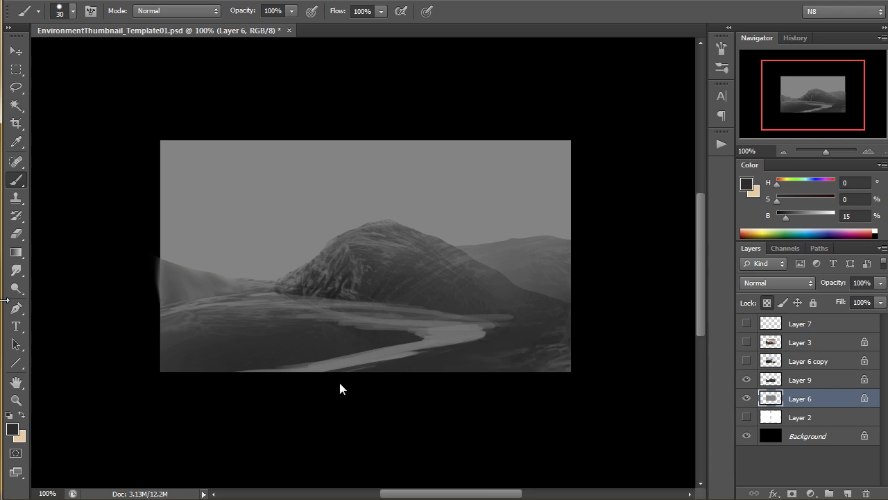
{"action": "key", "text": "d"}
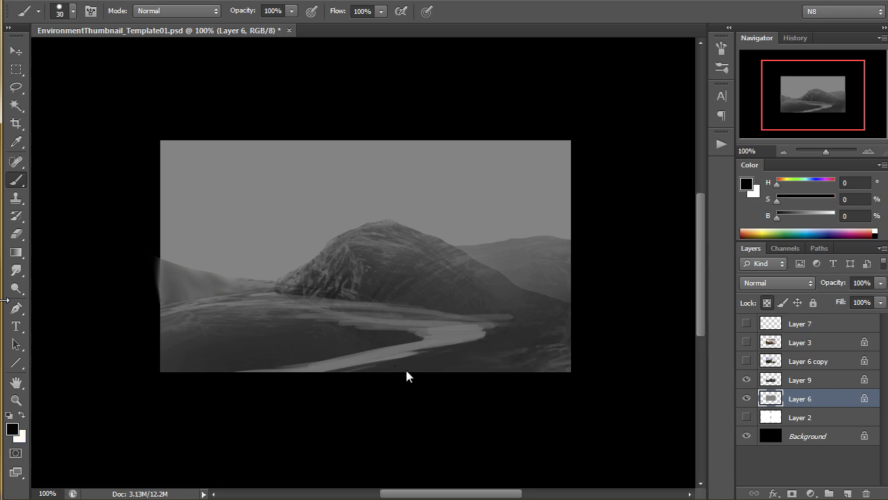
{"action": "key", "text": "x"}
{"action": "right_click", "coordinate": [400, 343]}
{"action": "double_click", "coordinate": [651, 416]}
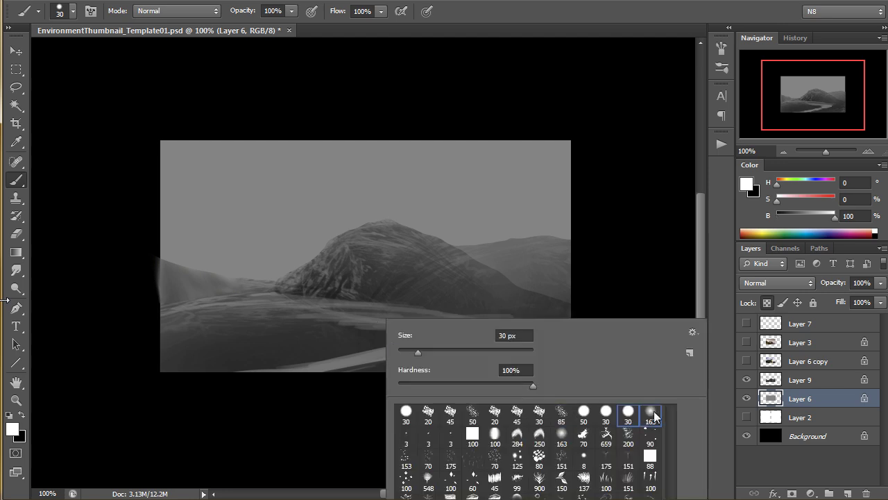
{"action": "left_click_drag", "start_coordinate": [402, 278], "coordinate": [167, 287]}
{"action": "key", "text": "ctrl+z"}
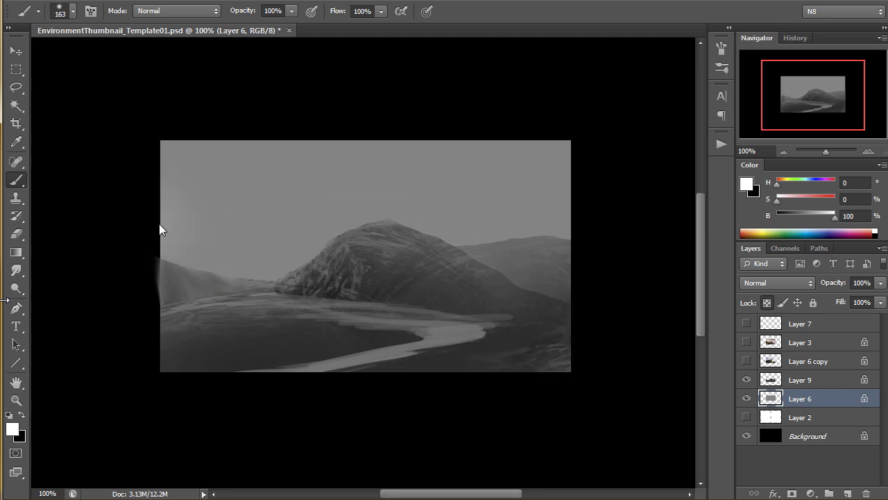
{"action": "mouse_move", "coordinate": [159, 224]}
{"action": "left_mouse_down"}
{"action": "mouse_move", "coordinate": [410, 195]}
{"action": "mouse_move", "coordinate": [218, 198]}
{"action": "mouse_move", "coordinate": [207, 157]}
{"action": "mouse_move", "coordinate": [615, 145]}
{"action": "mouse_move", "coordinate": [286, 156]}
{"action": "mouse_move", "coordinate": [300, 189]}
{"action": "mouse_move", "coordinate": [208, 238]}
{"action": "mouse_move", "coordinate": [363, 243]}
{"action": "mouse_move", "coordinate": [232, 230]}
{"action": "mouse_move", "coordinate": [220, 183]}
{"action": "mouse_move", "coordinate": [244, 152]}
{"action": "mouse_move", "coordinate": [416, 143]}
{"action": "mouse_move", "coordinate": [575, 161]}
{"action": "mouse_move", "coordinate": [330, 155]}
{"action": "mouse_move", "coordinate": [227, 182]}
{"action": "mouse_move", "coordinate": [594, 172]}
{"action": "left_mouse_up"}
{"action": "mouse_move", "coordinate": [481, 179]}
{"action": "left_mouse_down"}
{"action": "mouse_move", "coordinate": [339, 185]}
{"action": "mouse_move", "coordinate": [254, 137]}
{"action": "mouse_move", "coordinate": [199, 167]}
{"action": "mouse_move", "coordinate": [138, 104]}
{"action": "left_mouse_up"}
{"action": "mouse_move", "coordinate": [228, 120]}
{"action": "left_mouse_down"}
{"action": "mouse_move", "coordinate": [169, 148]}
{"action": "mouse_move", "coordinate": [243, 119]}
{"action": "left_mouse_up"}
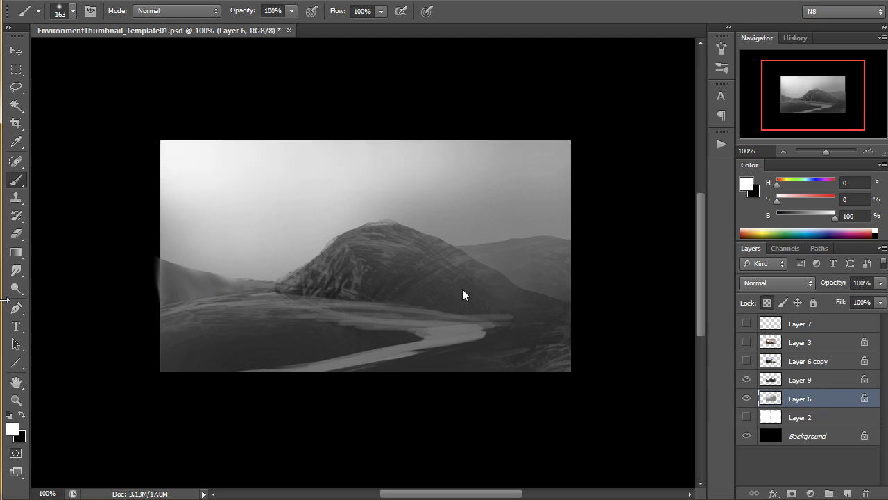
Step: Paint a light diagonal bank in Layer 9's right foreground with the textured brush and a 58% brightness grey sampled from the mound's peak
{"action": "left_click", "coordinate": [819, 380]}
{"action": "right_click", "coordinate": [429, 271]}
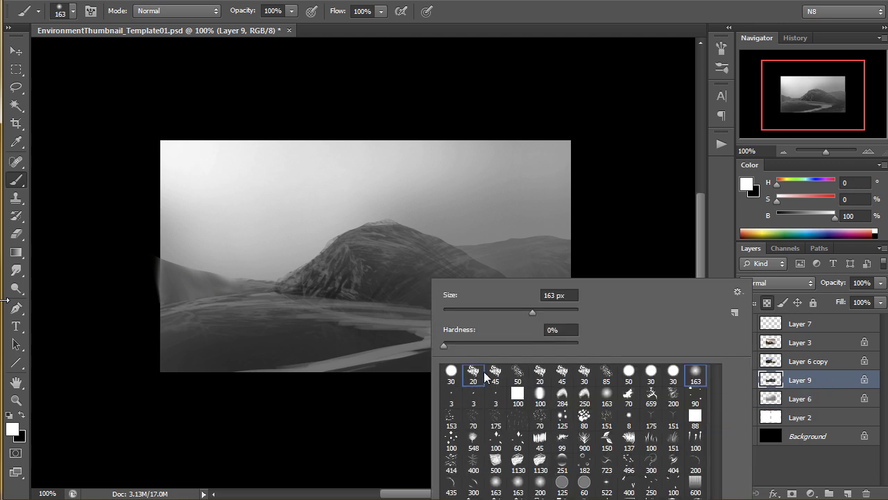
{"action": "double_click", "coordinate": [482, 368]}
{"action": "left_click", "coordinate": [382, 221], "text": "alt"}
{"action": "mouse_move", "coordinate": [559, 319]}
{"action": "left_mouse_down"}
{"action": "mouse_move", "coordinate": [475, 353]}
{"action": "mouse_move", "coordinate": [548, 328]}
{"action": "mouse_move", "coordinate": [526, 322]}
{"action": "left_mouse_up"}
{"action": "key", "text": "bracketleft"}
{"action": "key", "text": "bracketleft"}
{"action": "mouse_move", "coordinate": [473, 350]}
{"action": "left_mouse_down"}
{"action": "mouse_move", "coordinate": [594, 297]}
{"action": "mouse_move", "coordinate": [586, 311]}
{"action": "left_mouse_up"}
{"action": "key", "text": "bracketright"}
{"action": "key", "text": "bracketright"}
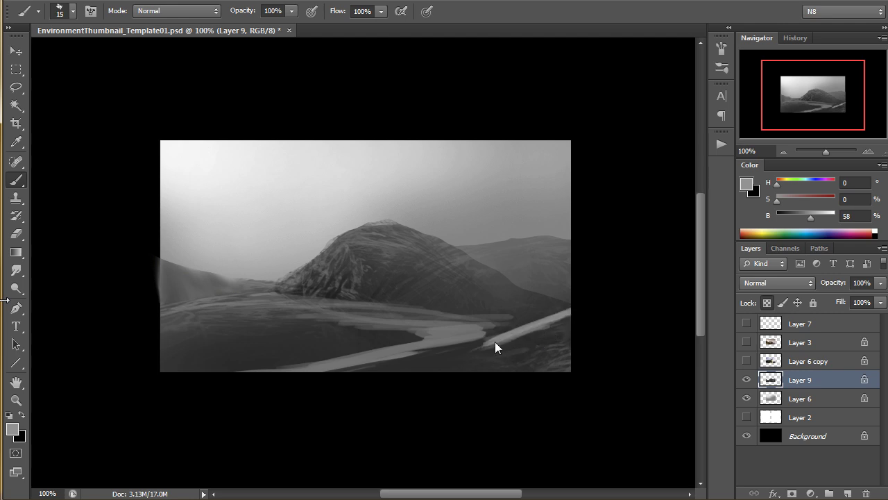
Step: Extend the right foreground bank with broader light strokes sweeping down toward the path, using a 25 px brush
{"action": "left_click_drag", "start_coordinate": [488, 343], "coordinate": [460, 351]}
{"action": "key", "text": "bracketright"}
{"action": "left_click_drag", "start_coordinate": [527, 339], "coordinate": [422, 365]}
{"action": "left_click_drag", "start_coordinate": [508, 351], "coordinate": [425, 364]}
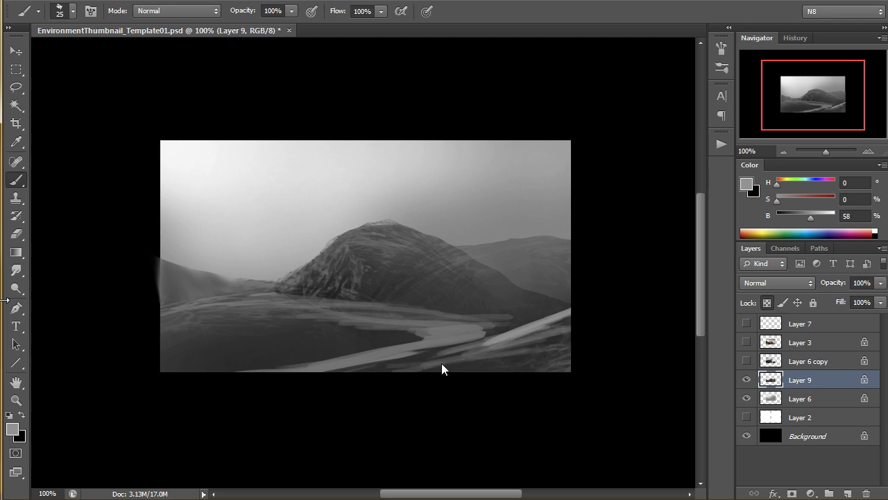
Step: Break up the right bank with sampled 27% and 14% brightness greys at 10 px, and shade the mound's left foot with 18% grey
{"action": "left_click", "coordinate": [532, 324], "text": "alt"}
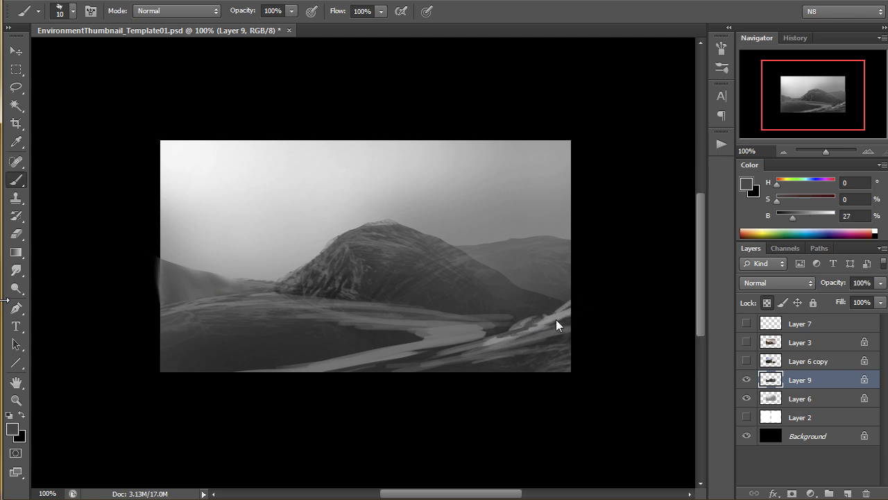
{"action": "left_click_drag", "start_coordinate": [528, 330], "coordinate": [477, 346]}
{"action": "left_click", "coordinate": [553, 335], "text": "alt"}
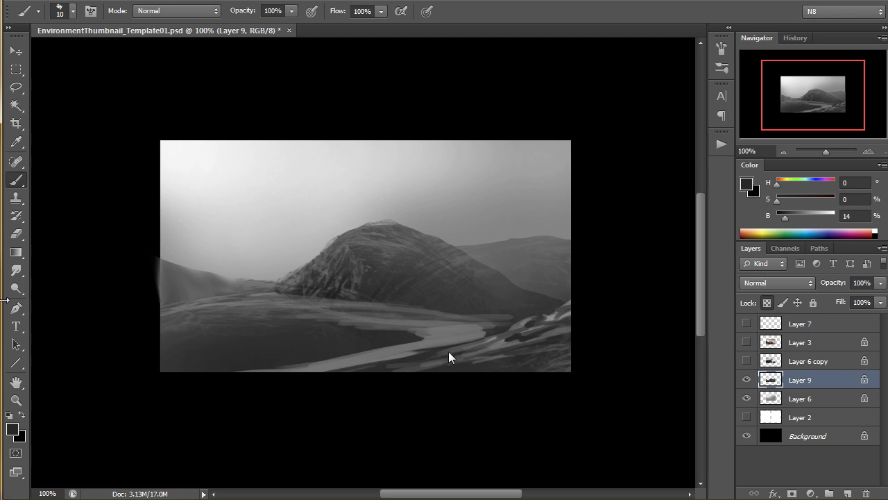
{"action": "left_click", "coordinate": [415, 300], "text": "alt"}
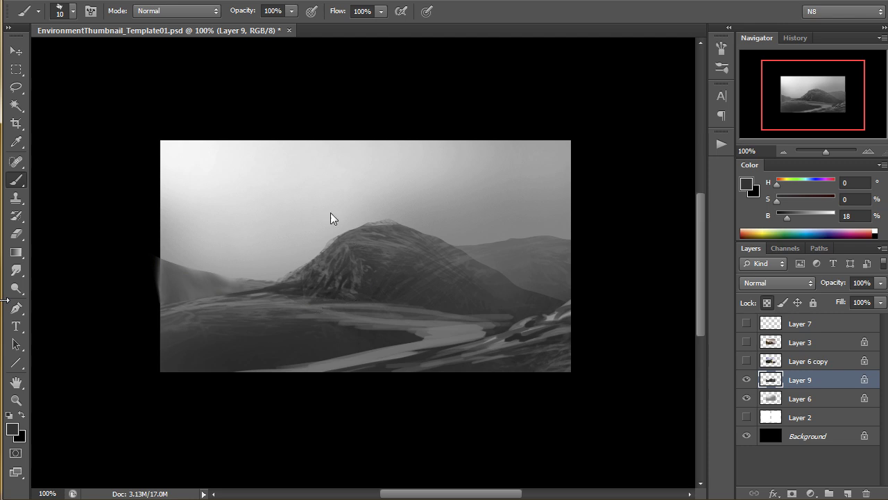
Step: Paint highlights along the mound's left ridge and the path's far left edge with a 94% brightness tone sampled from the sky
{"action": "left_click", "coordinate": [232, 167], "text": "alt"}
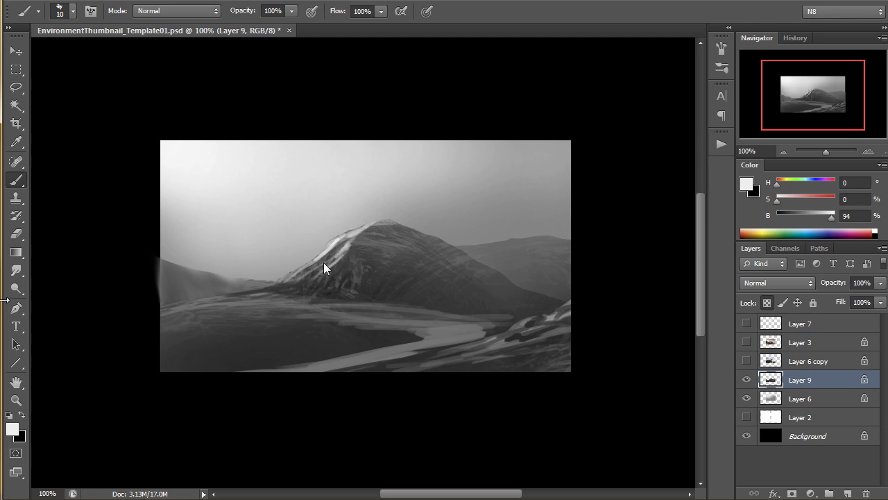
{"action": "key", "text": "bracketright"}
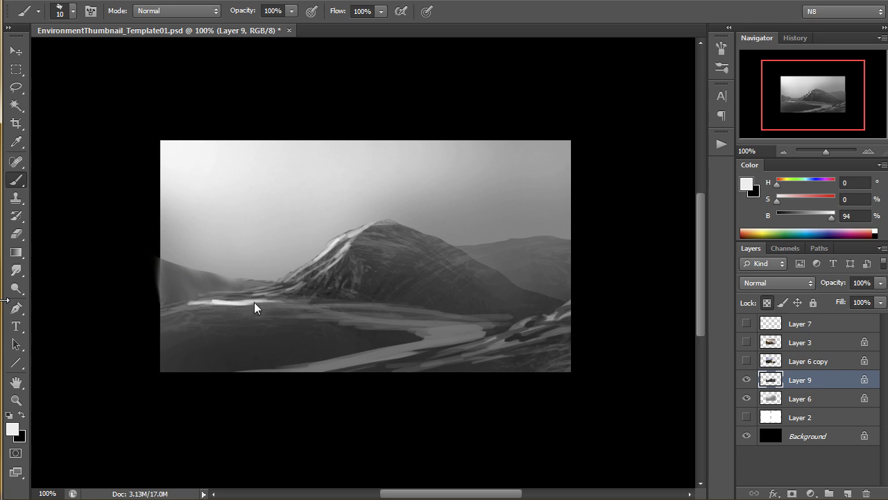
{"action": "left_click_drag", "start_coordinate": [255, 304], "coordinate": [355, 311]}
{"action": "left_click_drag", "start_coordinate": [242, 306], "coordinate": [360, 297]}
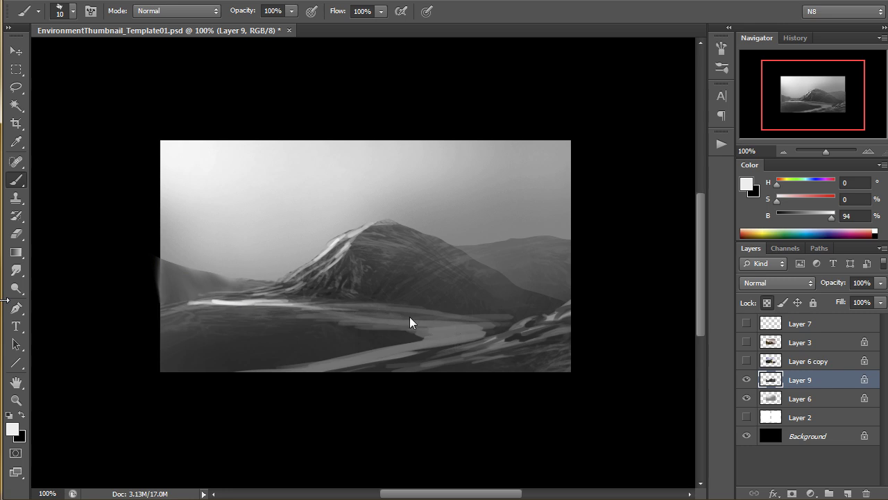
Step: Darken the mound's base along the path's far edge with sampled greys of 22% and 16% brightness
{"action": "left_click", "coordinate": [368, 310], "text": "alt"}
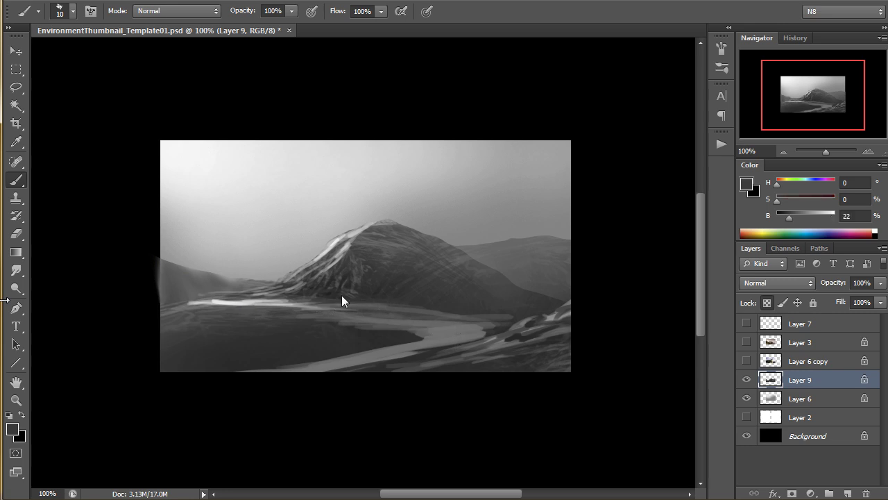
{"action": "left_click", "coordinate": [343, 296], "text": "alt"}
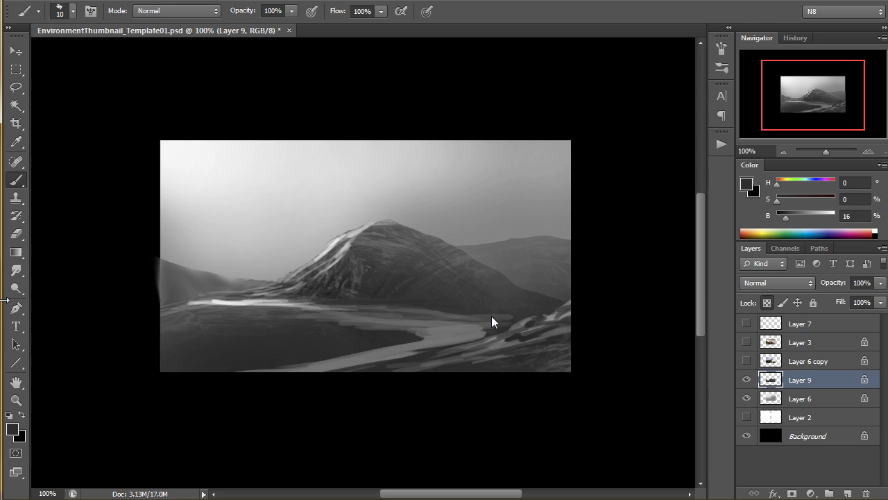
{"action": "left_click_drag", "start_coordinate": [435, 318], "coordinate": [493, 320]}
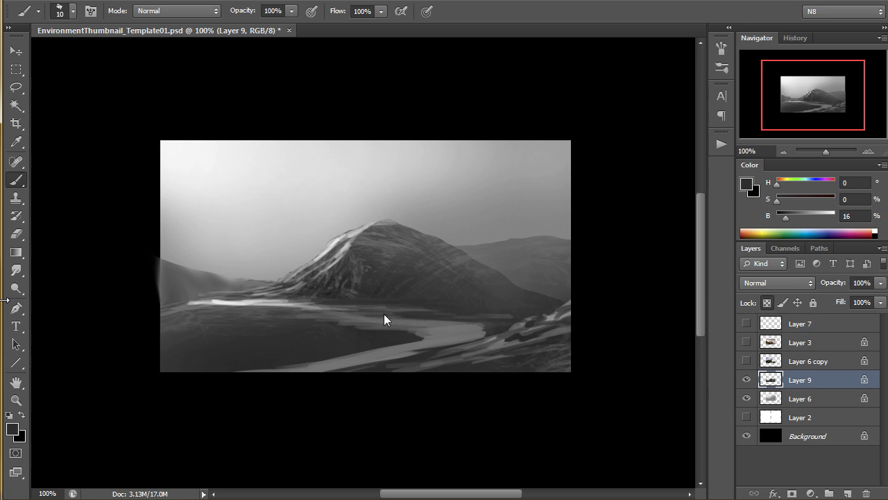
Step: Darken the foreground bank inside the path's curve with broad strokes of 16% brightness grey at 25 px
{"action": "left_click", "coordinate": [405, 340], "text": "alt"}
{"action": "left_click_drag", "start_coordinate": [357, 325], "coordinate": [394, 324]}
{"action": "left_click_drag", "start_coordinate": [342, 316], "coordinate": [319, 315]}
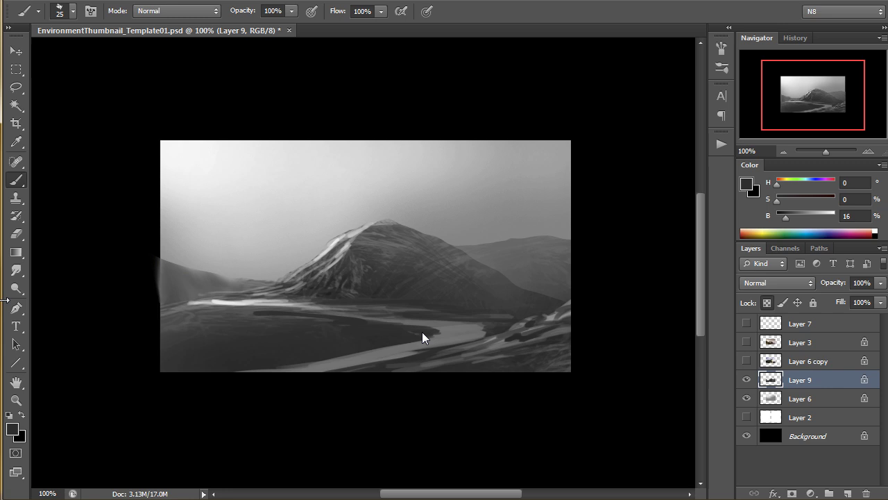
{"action": "mouse_move", "coordinate": [290, 318]}
{"action": "left_mouse_down"}
{"action": "mouse_move", "coordinate": [201, 315]}
{"action": "mouse_move", "coordinate": [326, 322]}
{"action": "mouse_move", "coordinate": [298, 327]}
{"action": "mouse_move", "coordinate": [175, 303]}
{"action": "mouse_move", "coordinate": [254, 317]}
{"action": "mouse_move", "coordinate": [199, 314]}
{"action": "left_mouse_up"}
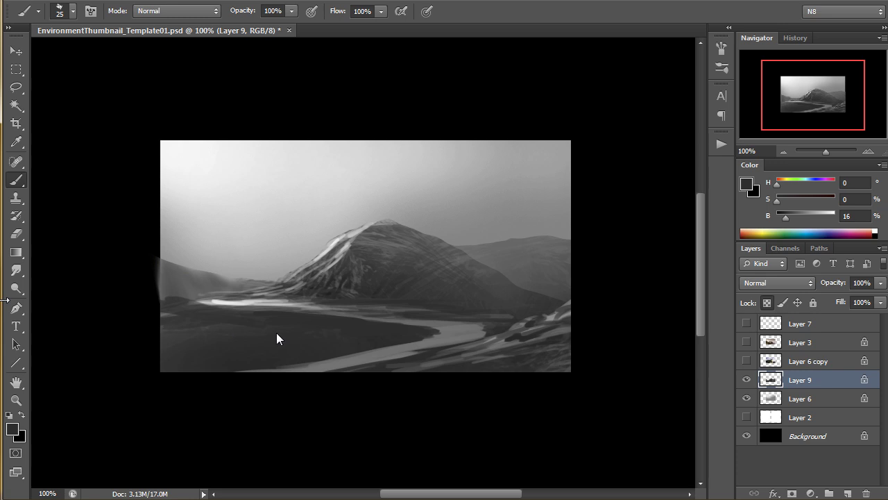
{"action": "left_click_drag", "start_coordinate": [358, 324], "coordinate": [431, 327]}
Step: Reshape the path's right-hand bend with sampled greys of 44% and 16% brightness, using a 15 px brush
{"action": "key", "text": "bracketleft"}
{"action": "key", "text": "bracketleft"}
{"action": "key", "text": "bracketleft"}
{"action": "key", "text": "bracketright"}
{"action": "left_click", "coordinate": [449, 336], "text": "alt"}
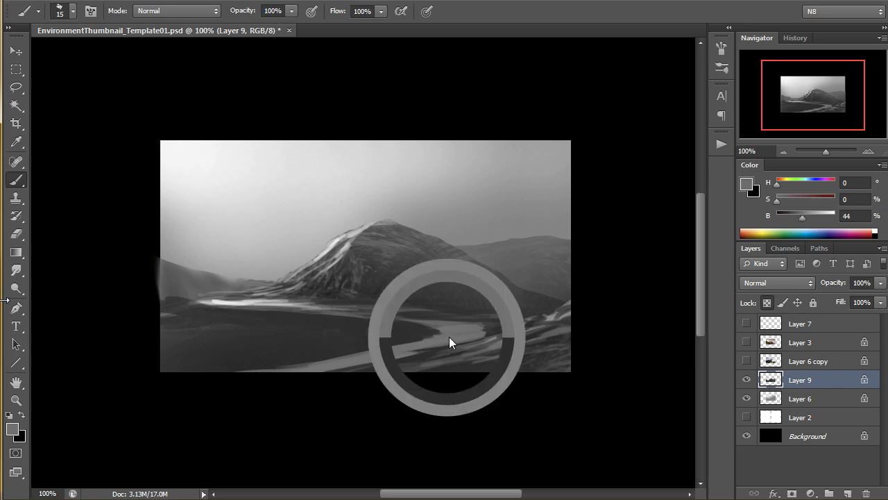
{"action": "left_click", "coordinate": [422, 356], "text": "alt"}
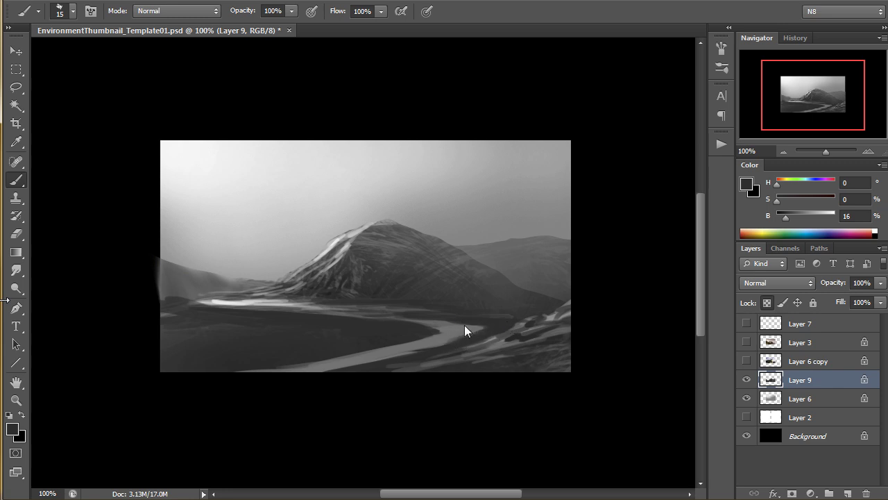
Step: Try thin 45% brightness strokes at 8 px across the flat ground below the mound, and undo them
{"action": "left_click", "coordinate": [400, 311], "text": "alt"}
{"action": "key", "text": "bracketleft"}
{"action": "key", "text": "bracketleft"}
{"action": "key", "text": "bracketleft"}
{"action": "left_click_drag", "start_coordinate": [372, 314], "coordinate": [438, 316]}
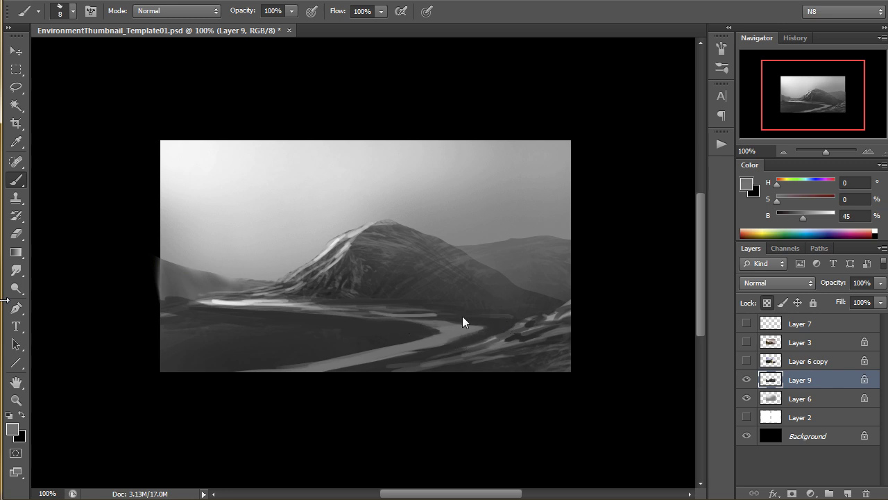
{"action": "key", "text": "ctrl+z"}
{"action": "left_click_drag", "start_coordinate": [371, 308], "coordinate": [483, 308]}
{"action": "key", "text": "ctrl+z"}
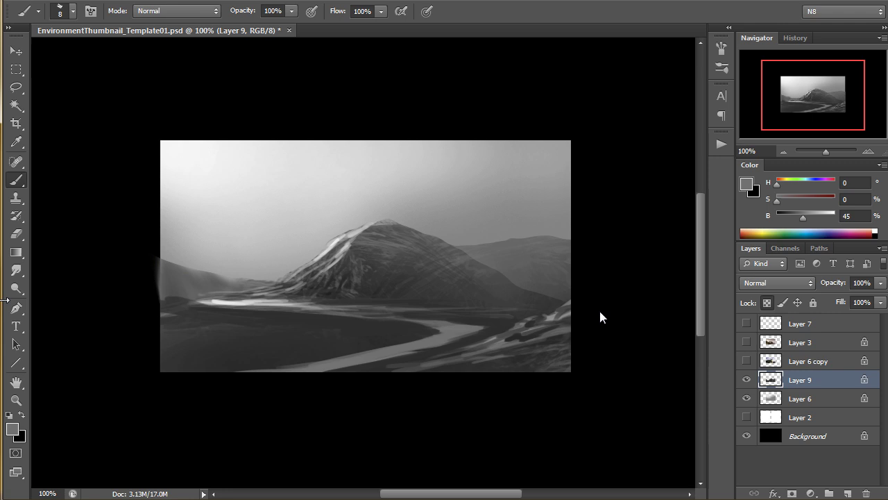
Step: Paint a 20% brightness hill in front of the distant right ridge on a new layer at 20 px, and merge it down at 66% opacity
{"action": "left_click", "coordinate": [529, 298], "text": "alt"}
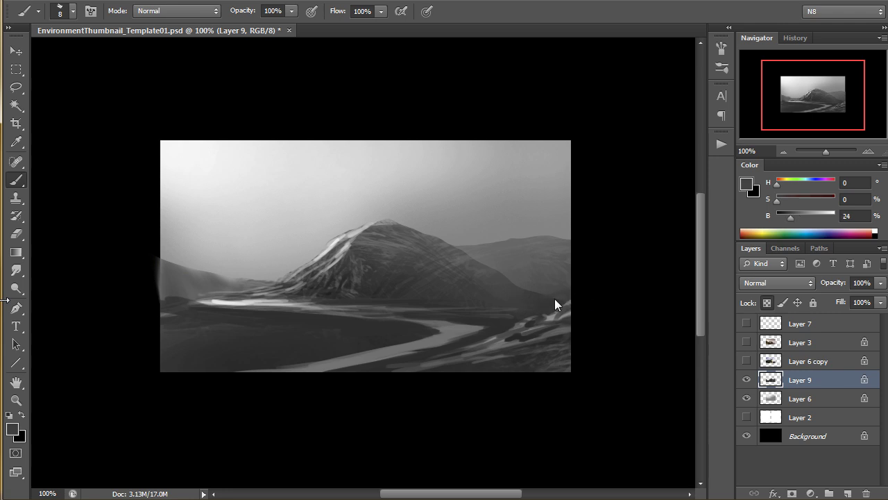
{"action": "left_click", "coordinate": [548, 300], "text": "alt"}
{"action": "key", "text": "ctrl+shift+alt+n"}
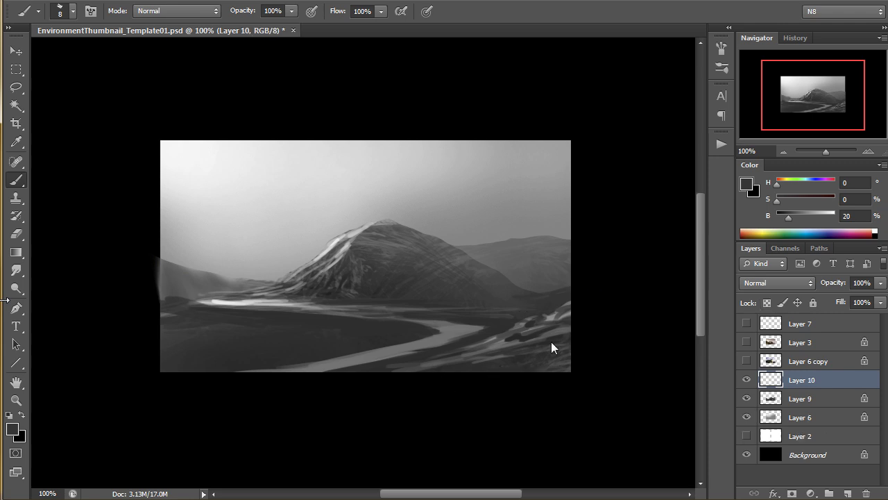
{"action": "key", "text": "bracketright"}
{"action": "key", "text": "bracketright"}
{"action": "key", "text": "bracketright"}
{"action": "key", "text": "bracketright"}
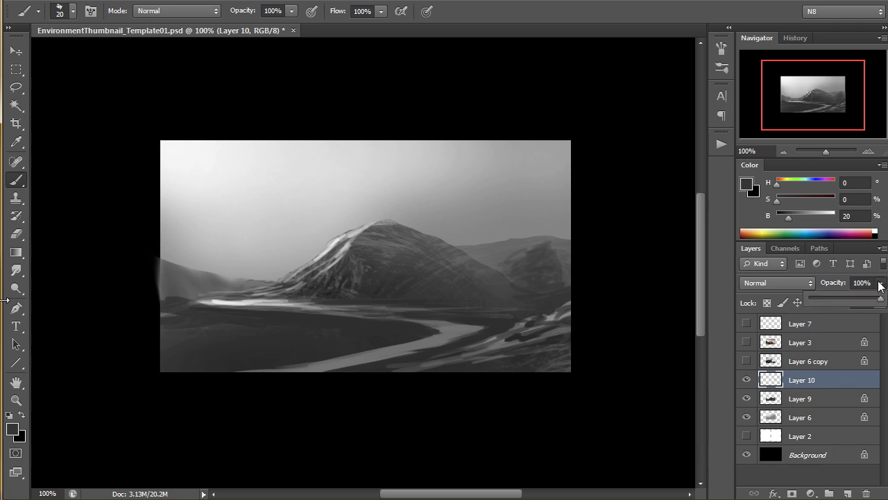
{"action": "left_click_drag", "start_coordinate": [880, 282], "coordinate": [863, 301]}
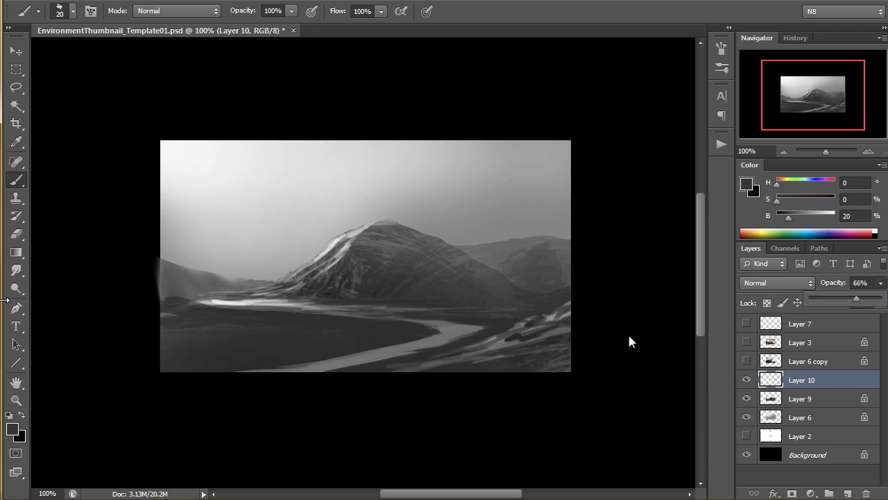
{"action": "key", "text": "ctrl+e"}
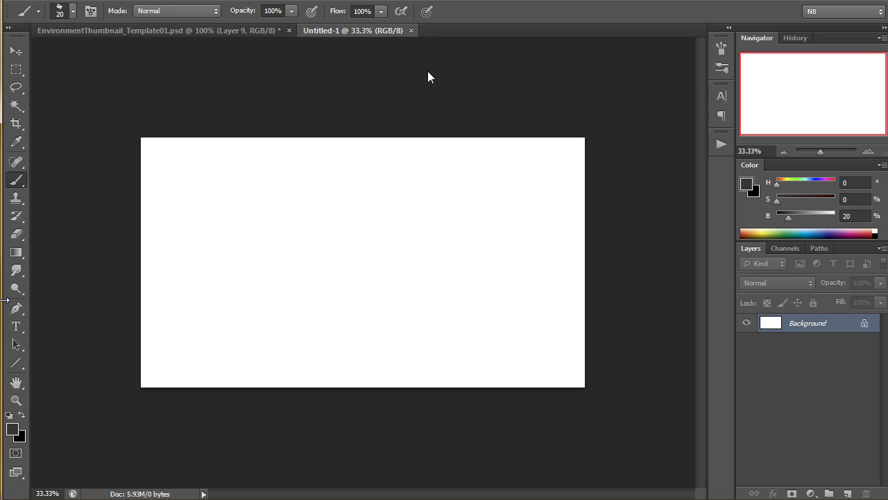
Step: Close the blank Untitled-1 document and flip the painting horizontally
{"action": "left_click", "coordinate": [412, 31]}
{"action": "key", "text": "ctrl+shift+h"}
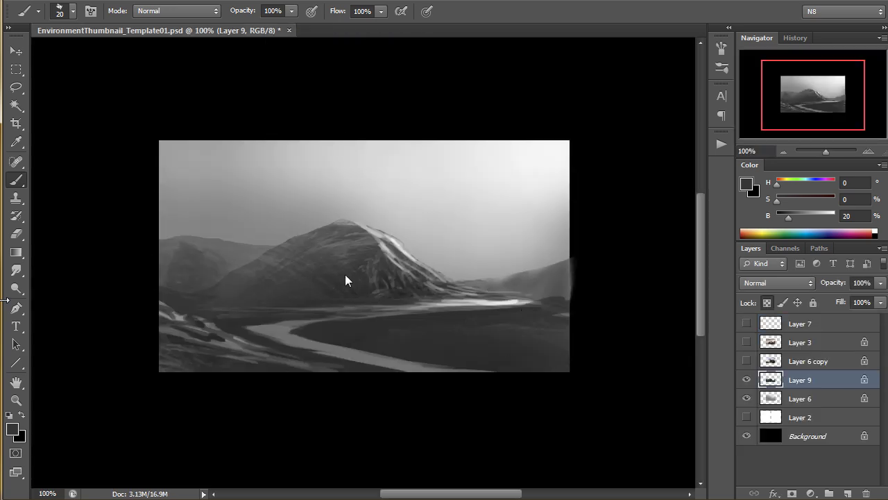
Step: Paint highlights on the distant left hill with 78% brightness at 7 px and on the distant right hill with 80% at 9 px
{"action": "left_click", "coordinate": [379, 233], "text": "alt"}
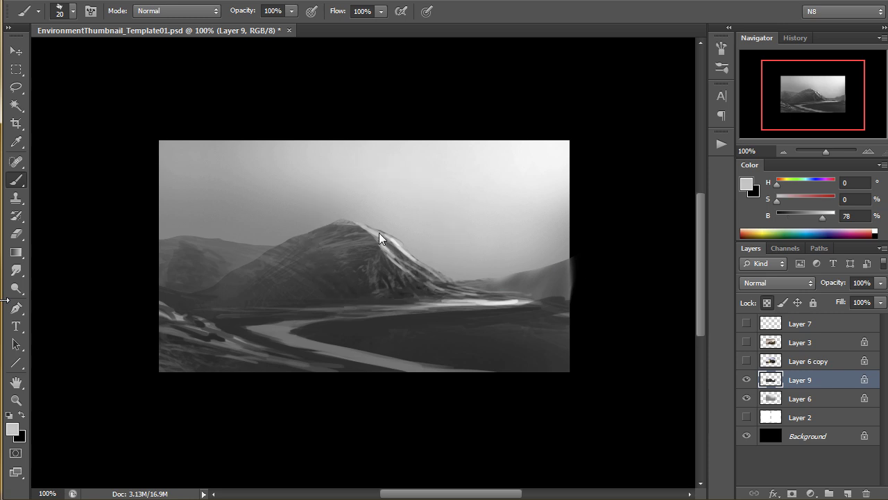
{"action": "key", "text": "bracketleft"}
{"action": "key", "text": "bracketleft"}
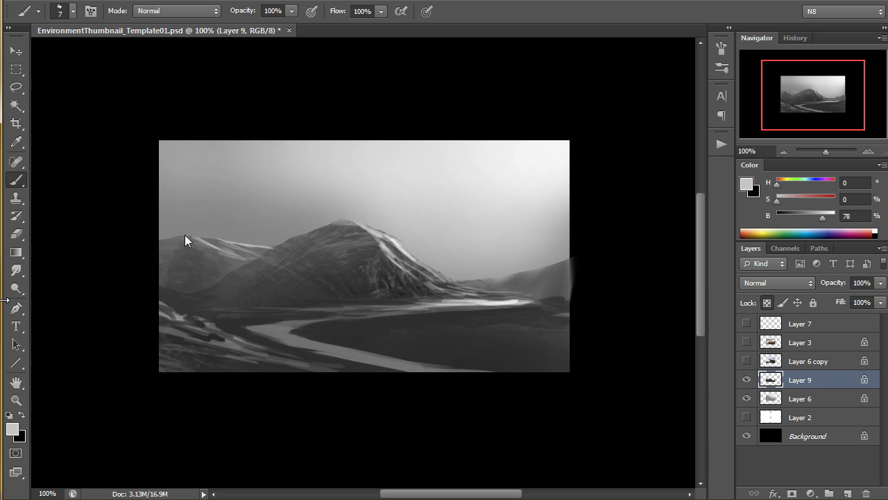
{"action": "left_click", "coordinate": [486, 274], "text": "alt"}
{"action": "left_click", "coordinate": [515, 270], "text": "alt"}
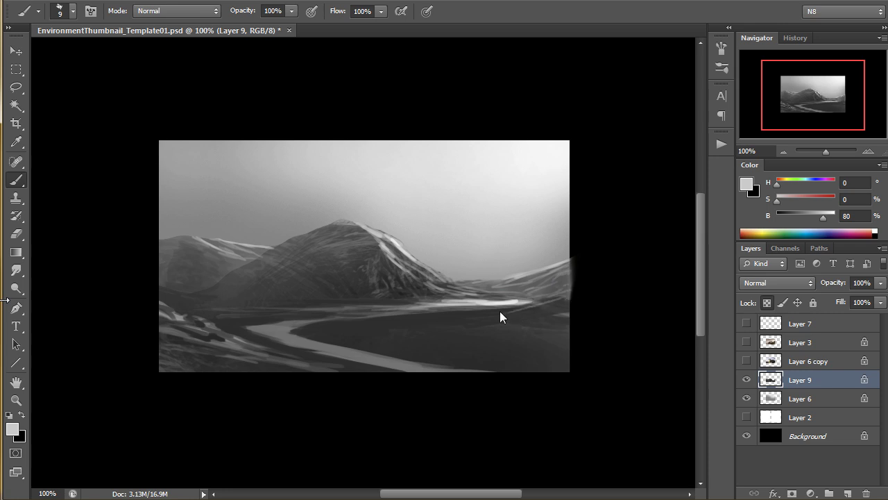
Step: Brush soft haze over the right bank and the path's far end on a new layer, using 85% brightness and a 70 px soft brush
{"action": "left_click", "coordinate": [407, 246], "text": "alt"}
{"action": "key", "text": "ctrl+shift+alt+n"}
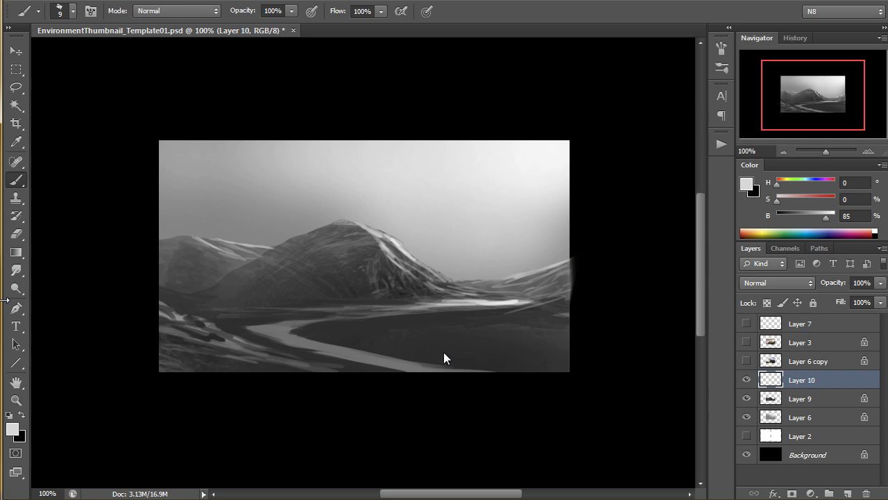
{"action": "right_click", "coordinate": [445, 357]}
{"action": "double_click", "coordinate": [713, 447]}
{"action": "key", "text": "bracketleft"}
{"action": "key", "text": "bracketleft"}
{"action": "key", "text": "bracketleft"}
{"action": "key", "text": "bracketleft"}
{"action": "key", "text": "bracketleft"}
{"action": "key", "text": "bracketleft"}
{"action": "mouse_move", "coordinate": [571, 275]}
{"action": "left_mouse_down"}
{"action": "mouse_move", "coordinate": [423, 306]}
{"action": "mouse_move", "coordinate": [471, 315]}
{"action": "mouse_move", "coordinate": [619, 296]}
{"action": "mouse_move", "coordinate": [622, 303]}
{"action": "mouse_move", "coordinate": [600, 309]}
{"action": "mouse_move", "coordinate": [587, 296]}
{"action": "mouse_move", "coordinate": [492, 311]}
{"action": "mouse_move", "coordinate": [558, 305]}
{"action": "mouse_move", "coordinate": [358, 315]}
{"action": "mouse_move", "coordinate": [511, 297]}
{"action": "left_mouse_up"}
{"action": "key", "text": "ctrl+z"}
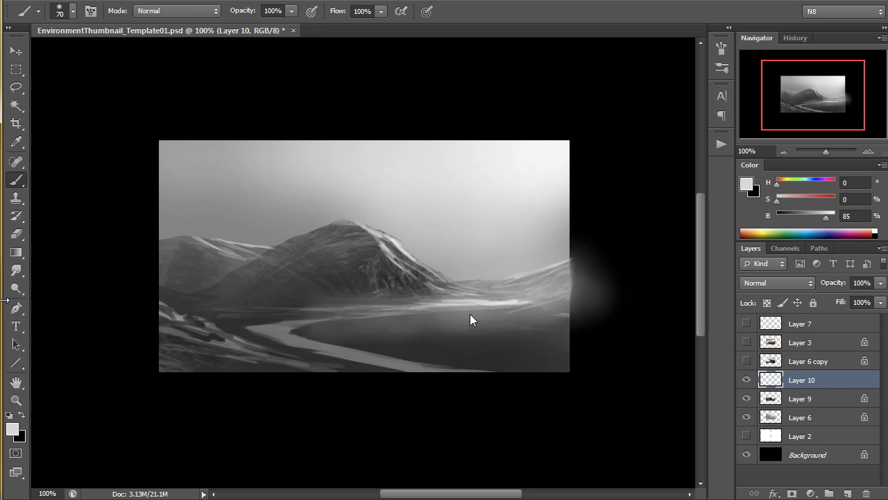
Step: Lasso the haze lying above the near bank's upper edge, delete it and deselect
{"action": "key", "text": "l"}
{"action": "left_click_drag", "start_coordinate": [329, 323], "coordinate": [476, 308]}
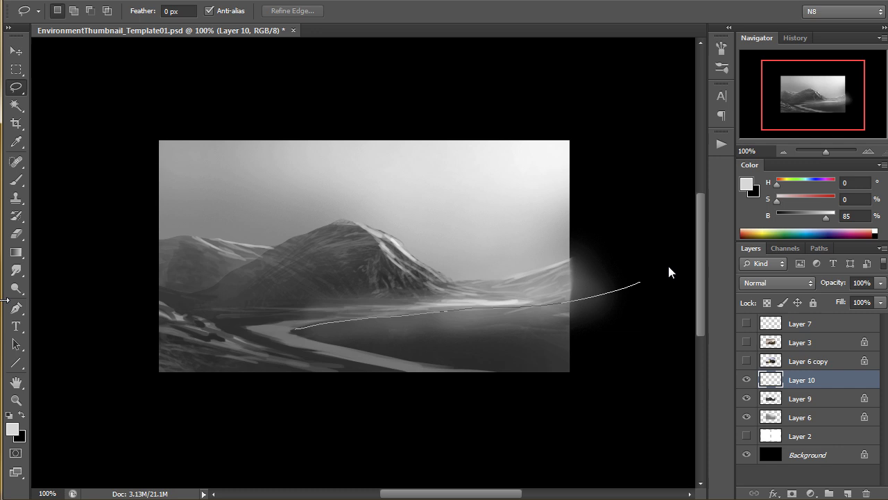
{"action": "mouse_move", "coordinate": [669, 270]}
{"action": "left_mouse_down"}
{"action": "mouse_move", "coordinate": [515, 221]}
{"action": "mouse_move", "coordinate": [295, 326]}
{"action": "left_mouse_up"}
{"action": "key", "text": "Delete"}
{"action": "key", "text": "ctrl+d"}
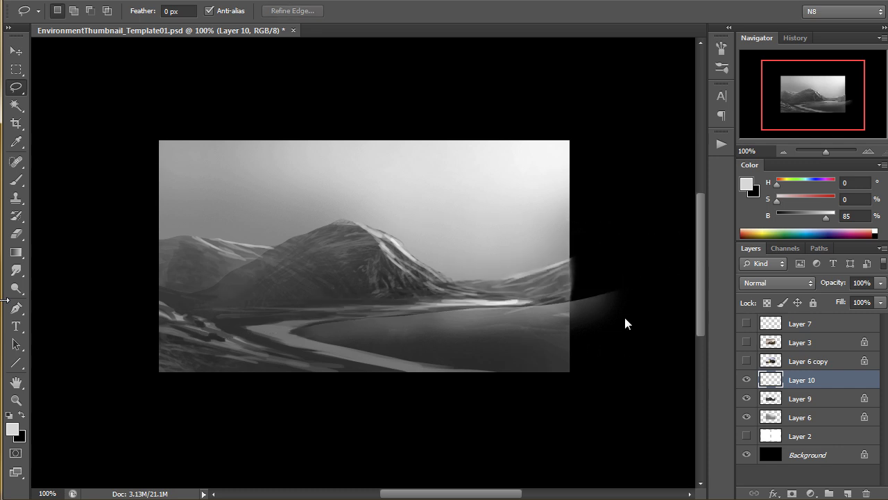
Step: Shift the remaining haze upward and narrow it from its left side so it covers the right end of the near bank
{"action": "key", "text": "v"}
{"action": "left_click_drag", "start_coordinate": [634, 327], "coordinate": [631, 311]}
{"action": "left_click_drag", "start_coordinate": [288, 320], "coordinate": [377, 320]}
{"action": "key", "text": "Return"}
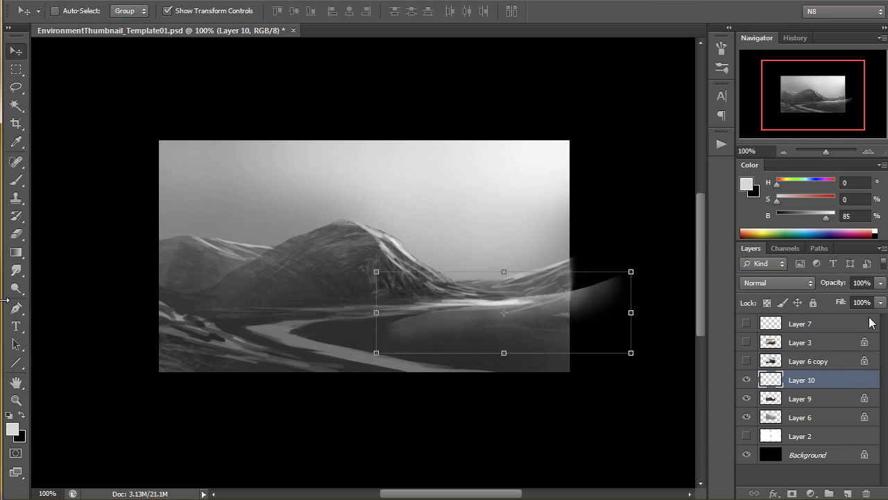
Step: Set the haze layer's opacity to 88% and merge it into Layer 9
{"action": "left_click", "coordinate": [880, 283]}
{"action": "left_click_drag", "start_coordinate": [879, 298], "coordinate": [876, 300]}
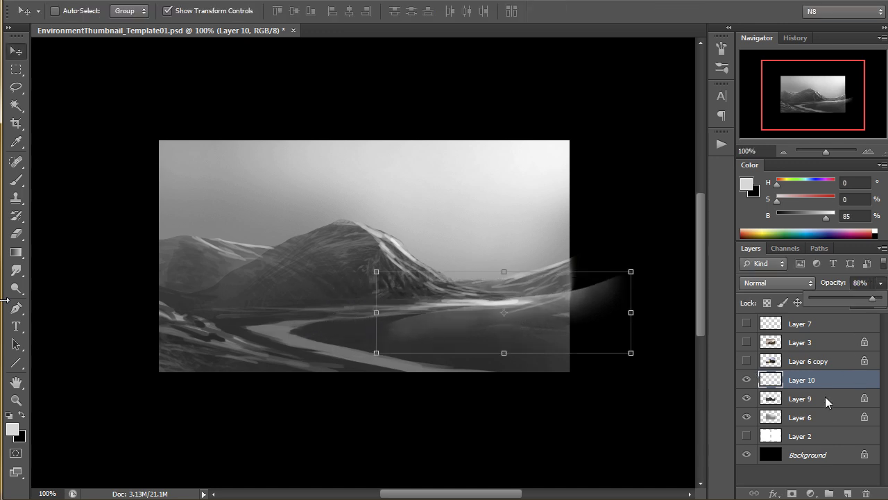
{"action": "key", "text": "Delete"}
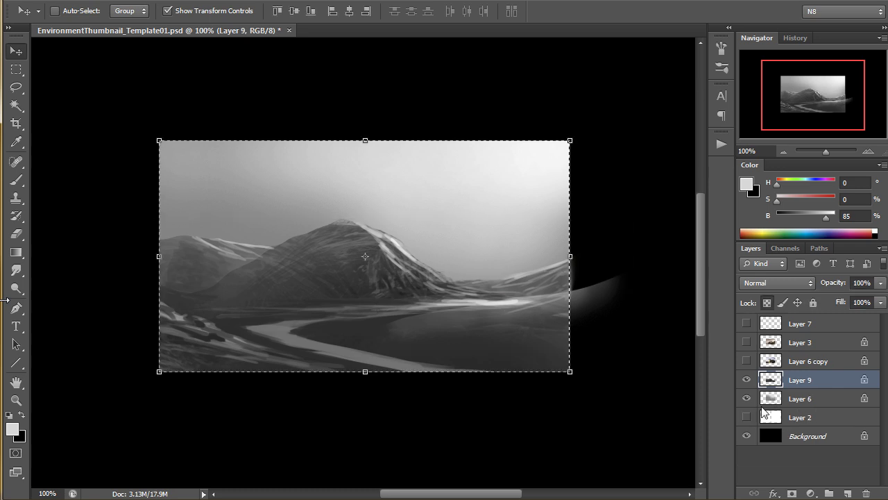
Step: Delete the painted overspill outside the picture frame on Layer 9 and deselect
{"action": "key", "text": "ctrl+shift+i"}
{"action": "key", "text": "Delete"}
{"action": "key", "text": "ctrl+d"}
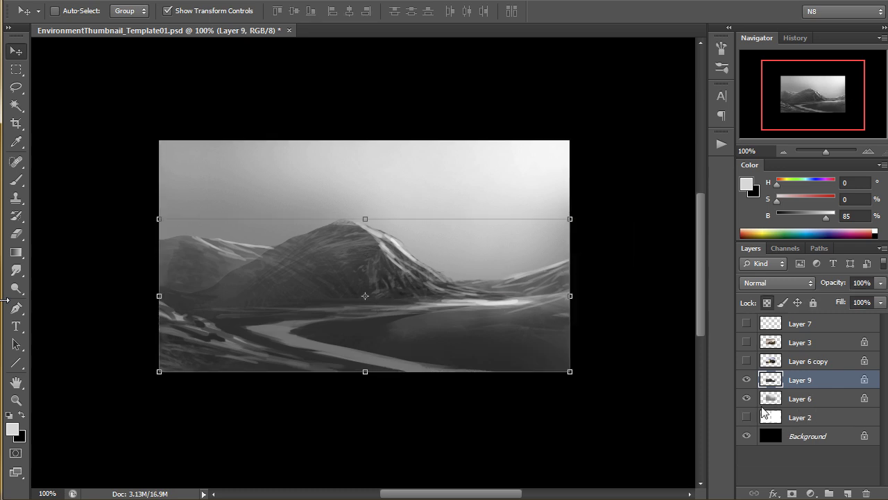
Step: Paint soft diagonal cloud streaks across the sky on Layer 6 with a sampled 91% brightness tone and a textured brush at about 90 px
{"action": "key", "text": "z"}
{"action": "left_click", "coordinate": [798, 403]}
{"action": "key", "text": "b"}
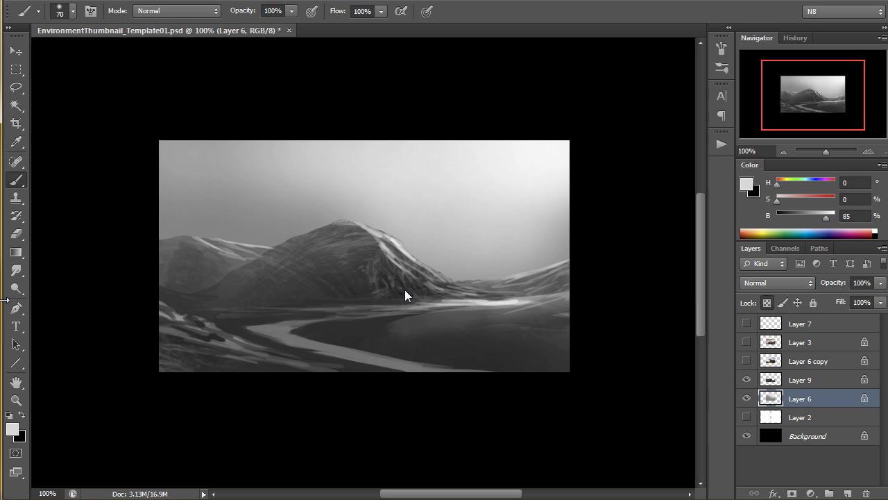
{"action": "right_click", "coordinate": [410, 319]}
{"action": "double_click", "coordinate": [448, 438]}
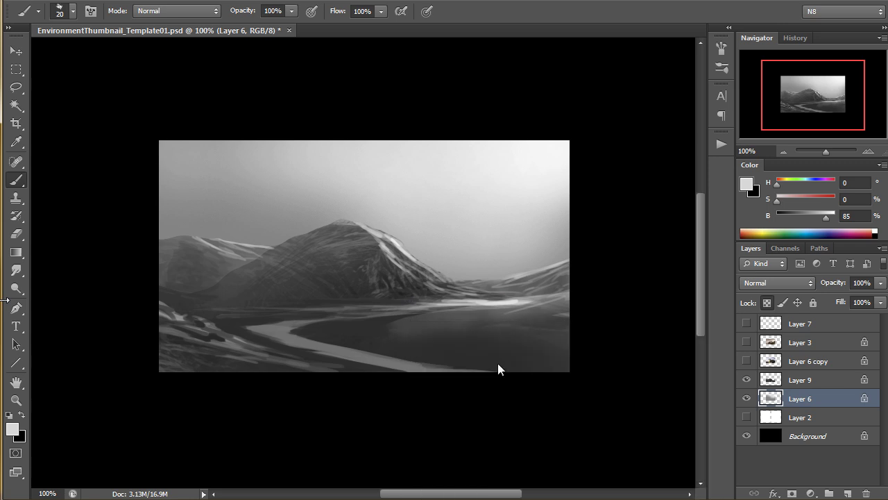
{"action": "left_click", "coordinate": [473, 168], "text": "alt"}
{"action": "right_click", "coordinate": [408, 312]}
{"action": "double_click", "coordinate": [567, 381]}
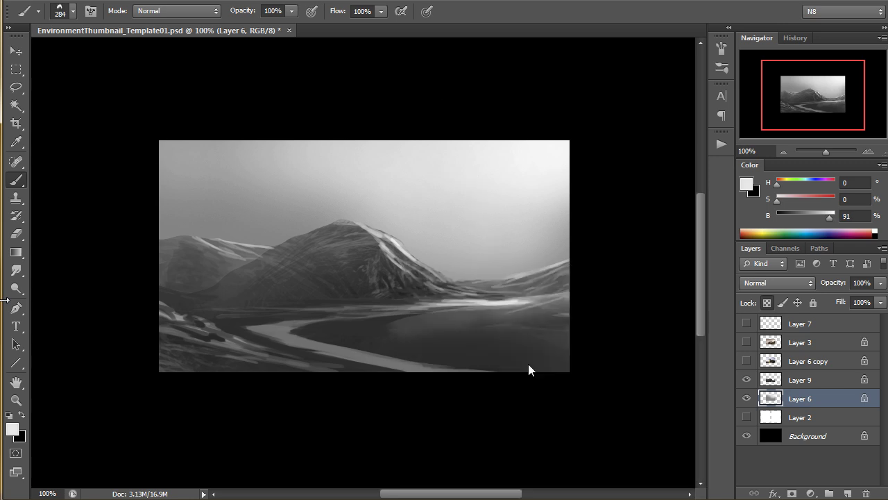
{"action": "key", "text": "bracketleft"}
{"action": "key", "text": "bracketleft"}
{"action": "key", "text": "bracketleft"}
{"action": "key", "text": "bracketleft"}
{"action": "key", "text": "bracketleft"}
{"action": "key", "text": "bracketleft"}
{"action": "key", "text": "bracketleft"}
{"action": "key", "text": "bracketright"}
{"action": "key", "text": "bracketright"}
{"action": "key", "text": "bracketright"}
{"action": "key", "text": "bracketright"}
{"action": "key", "text": "bracketleft"}
{"action": "key", "text": "bracketleft"}
{"action": "key", "text": "bracketleft"}
{"action": "key", "text": "bracketleft"}
{"action": "key", "text": "bracketright"}
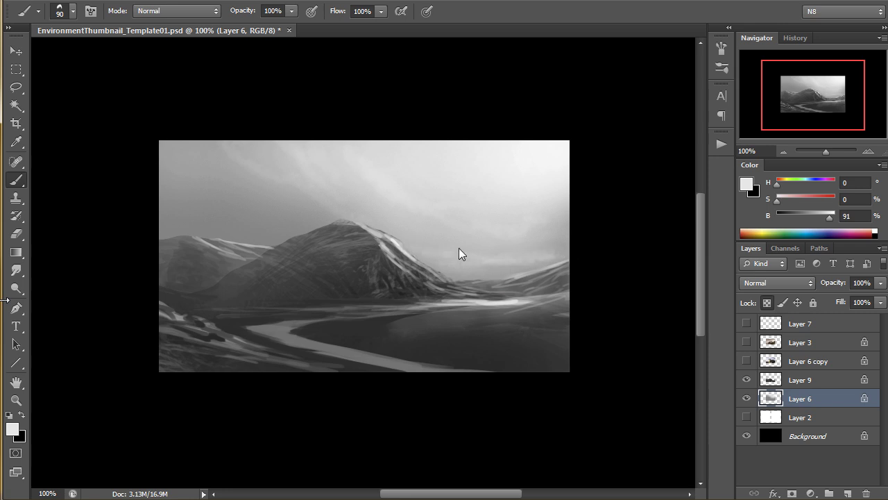
Step: Extend the clouds over the upper-left sky with the same light tone at 150 px
{"action": "key", "text": "bracketright"}
{"action": "key", "text": "bracketright"}
{"action": "key", "text": "bracketright"}
{"action": "mouse_move", "coordinate": [172, 192]}
{"action": "left_mouse_down"}
{"action": "mouse_move", "coordinate": [241, 207]}
{"action": "mouse_move", "coordinate": [254, 193]}
{"action": "left_mouse_up"}
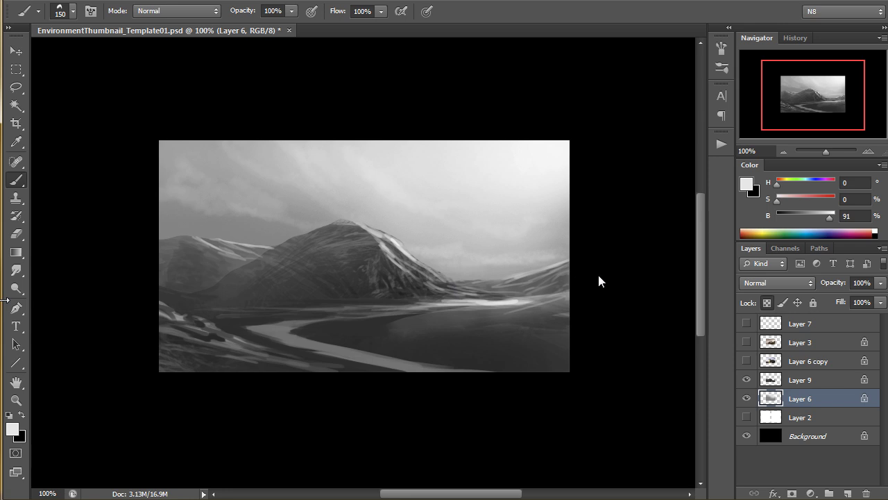
Step: Paint 31% brightness strokes along the near bank's edge beside the path on Layer 9, using a 20 px brush
{"action": "right_click", "coordinate": [426, 233]}
{"action": "double_click", "coordinate": [464, 322]}
{"action": "left_click", "coordinate": [375, 335], "text": "alt"}
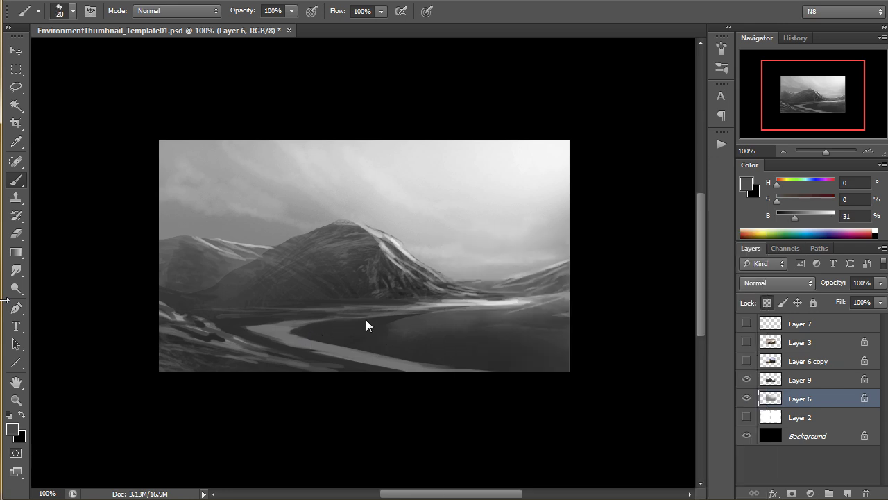
{"action": "left_click", "coordinate": [484, 313], "text": "alt"}
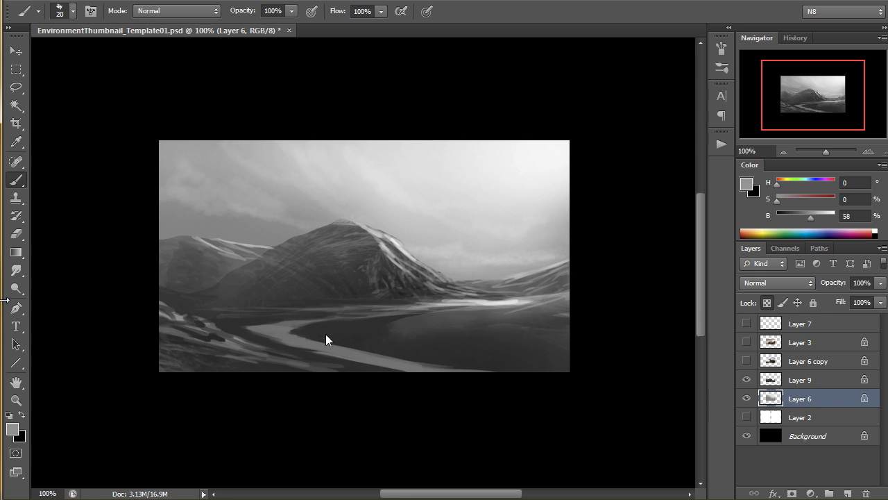
{"action": "left_click", "coordinate": [807, 381]}
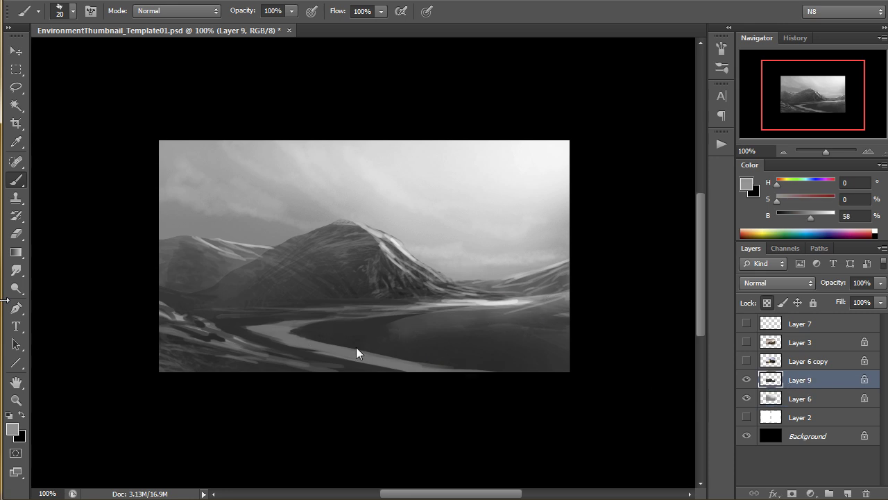
{"action": "left_click", "coordinate": [323, 336], "text": "alt"}
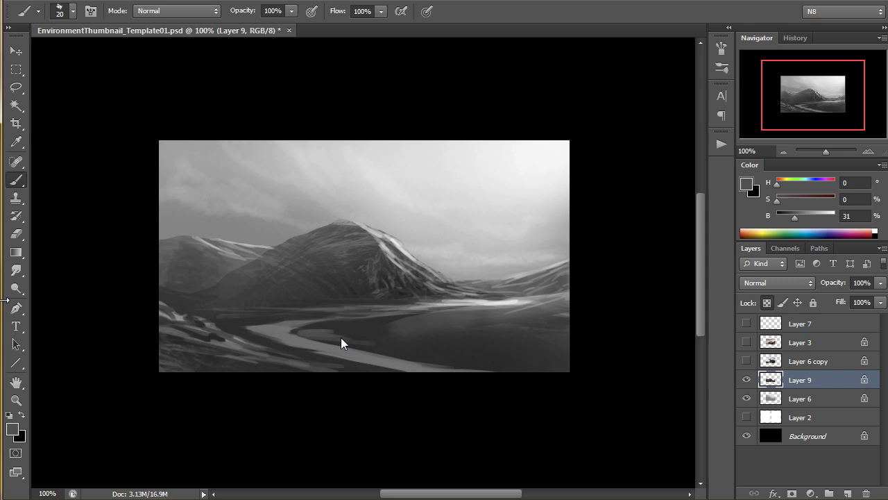
{"action": "left_click_drag", "start_coordinate": [383, 354], "coordinate": [494, 365]}
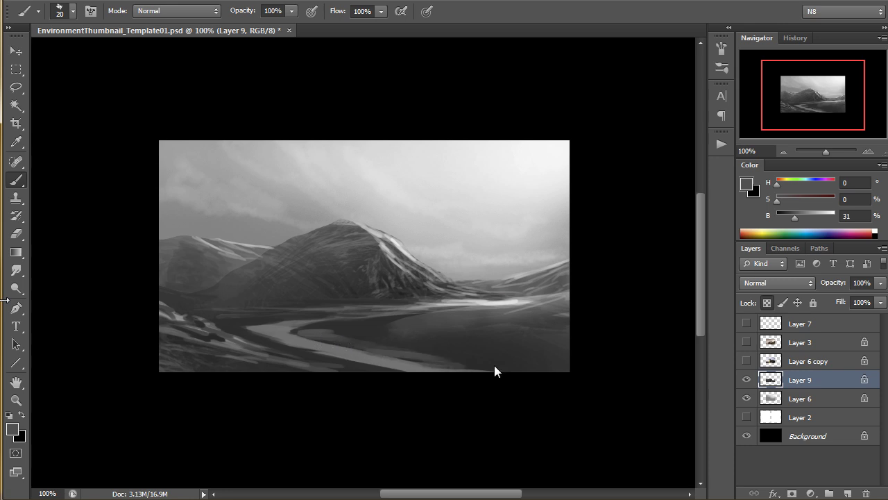
Step: Paint bright highlights along the lower end of the path on Layer 9 with a sampled 92% brightness tone at 10 px
{"action": "key", "text": "bracketleft"}
{"action": "key", "text": "bracketleft"}
{"action": "mouse_move", "coordinate": [65, 347]}
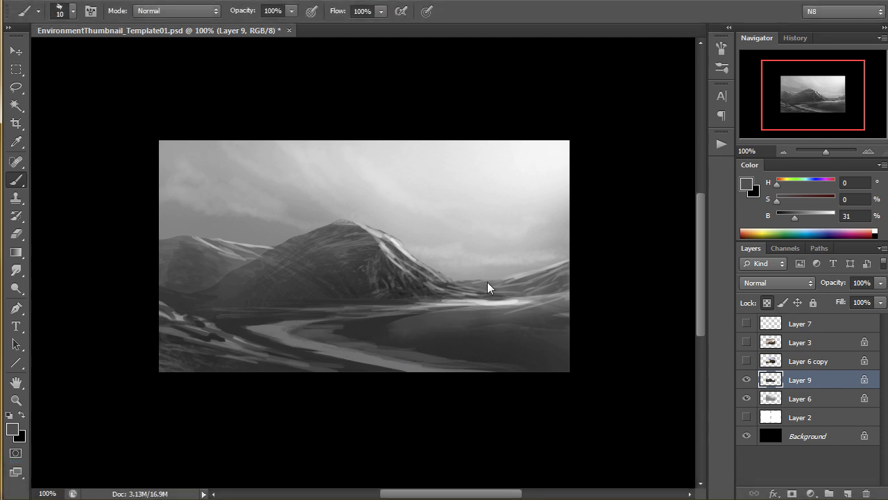
{"action": "left_click", "coordinate": [505, 201], "text": "alt"}
{"action": "left_click", "coordinate": [494, 229], "text": "alt"}
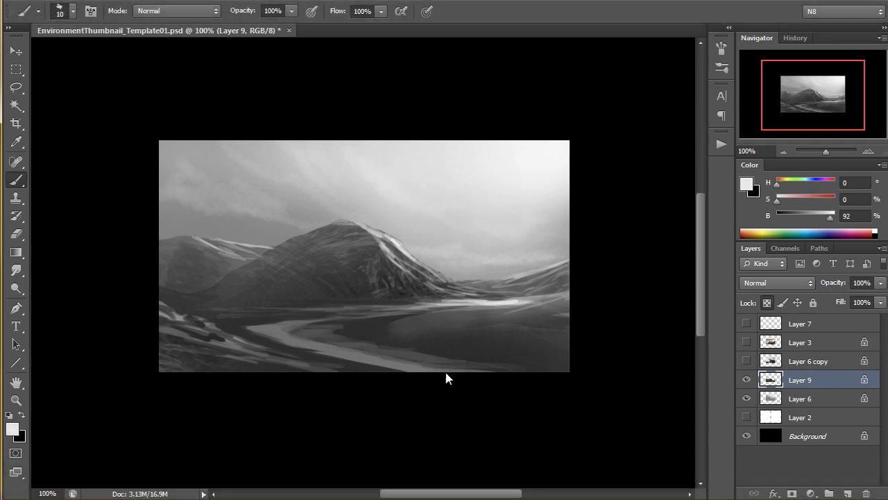
{"action": "left_click_drag", "start_coordinate": [446, 373], "coordinate": [470, 372]}
{"action": "mouse_move", "coordinate": [397, 368]}
{"action": "left_mouse_down"}
{"action": "mouse_move", "coordinate": [544, 367]}
{"action": "mouse_move", "coordinate": [448, 369]}
{"action": "mouse_move", "coordinate": [526, 374]}
{"action": "left_mouse_up"}
{"action": "left_click_drag", "start_coordinate": [442, 369], "coordinate": [508, 372]}
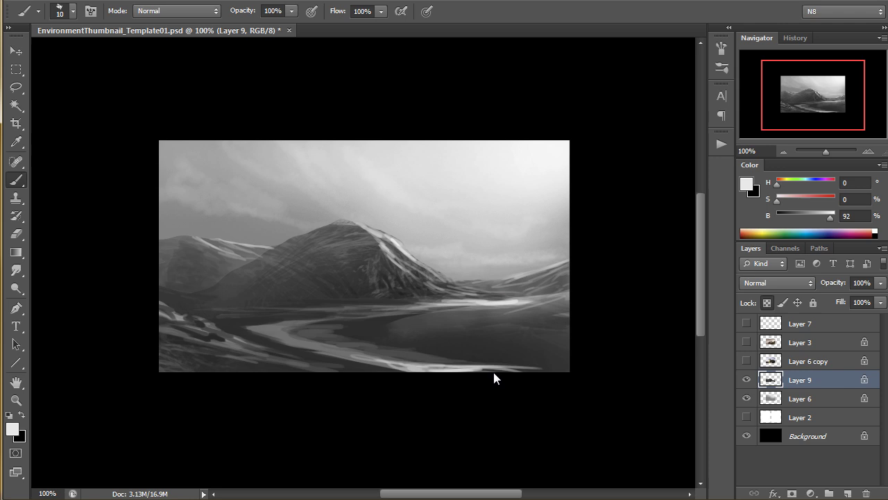
Step: Blend the highlighted path into its banks using sampled 44% and 22% brightness tones, and touch up the right bank at 42%
{"action": "left_click", "coordinate": [361, 355], "text": "alt"}
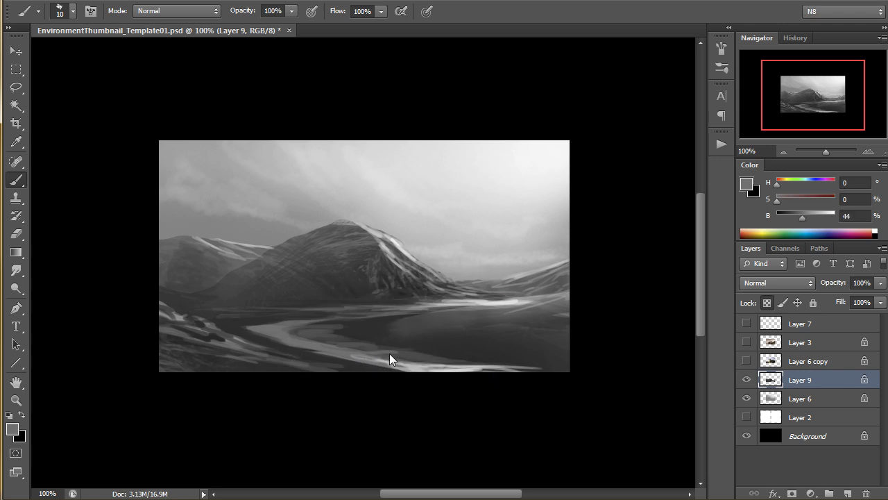
{"action": "left_click", "coordinate": [295, 350], "text": "alt"}
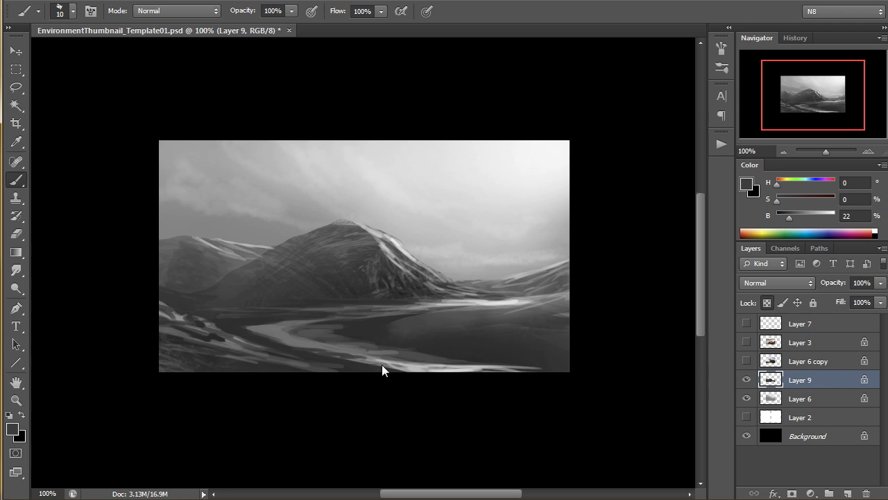
{"action": "left_click", "coordinate": [534, 275], "text": "alt"}
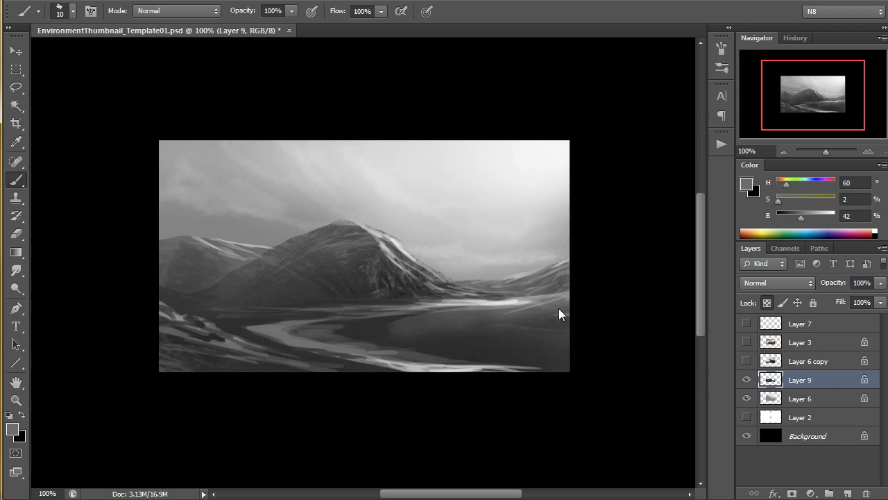
Step: Copy the distant right-hand hill to a new layer, stretch its height to about 154%, and widen it slightly past the frame
{"action": "key", "text": "l"}
{"action": "mouse_move", "coordinate": [506, 291]}
{"action": "left_mouse_down"}
{"action": "mouse_move", "coordinate": [612, 273]}
{"action": "mouse_move", "coordinate": [456, 281]}
{"action": "left_mouse_up"}
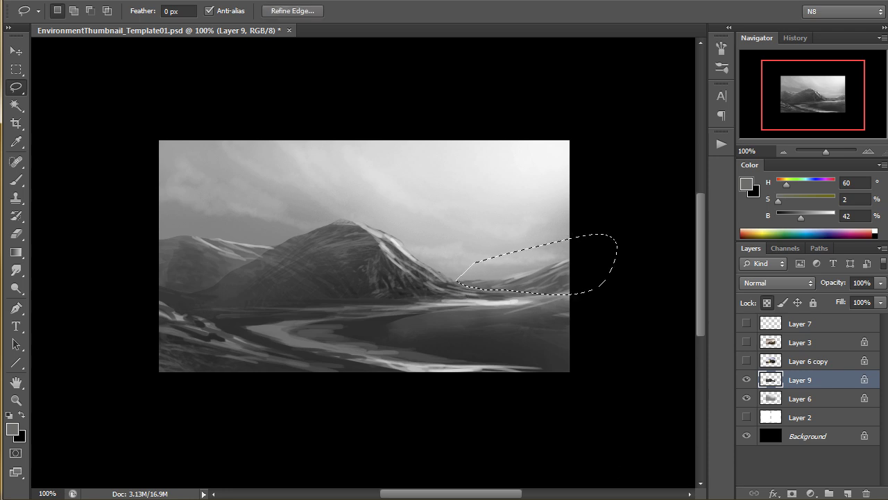
{"action": "key", "text": "ctrl+j"}
{"action": "key", "text": "v"}
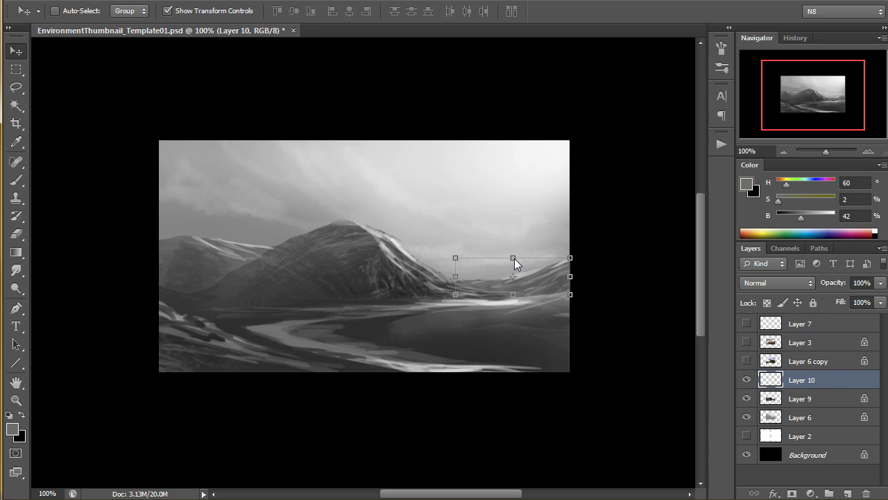
{"action": "left_click_drag", "start_coordinate": [514, 258], "coordinate": [527, 241]}
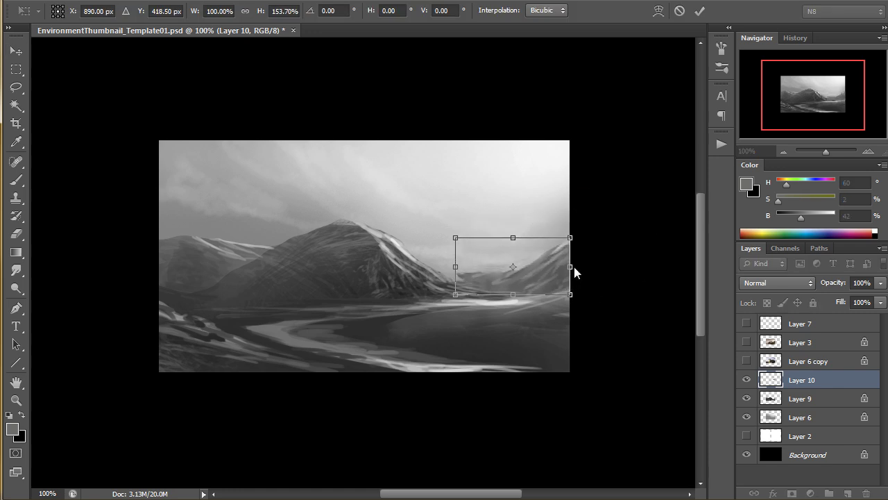
{"action": "left_click_drag", "start_coordinate": [573, 269], "coordinate": [576, 269]}
{"action": "key", "text": "Return"}
Step: Remove the stray left end of the stretched hill copy and merge the copy into Layer 9
{"action": "key", "text": "l"}
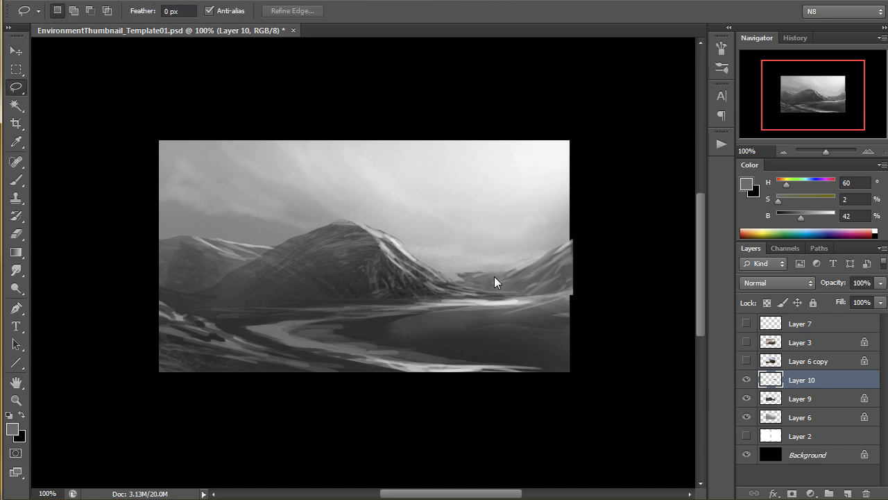
{"action": "left_click_drag", "start_coordinate": [531, 262], "coordinate": [466, 270]}
{"action": "left_click", "coordinate": [514, 315]}
{"action": "key", "text": "ctrl+e"}
Step: Delete the hill's overspill outside the picture frame on Layer 9, using Layer 6's outline as the selection, and deselect
{"action": "left_click", "coordinate": [772, 398], "text": "ctrl"}
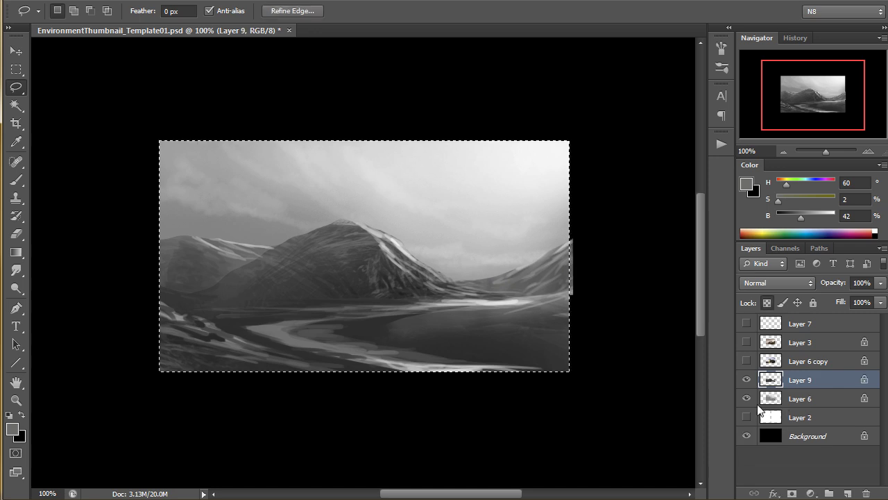
{"action": "key", "text": "ctrl+shift+i"}
{"action": "key", "text": "Delete"}
{"action": "key", "text": "ctrl+d"}
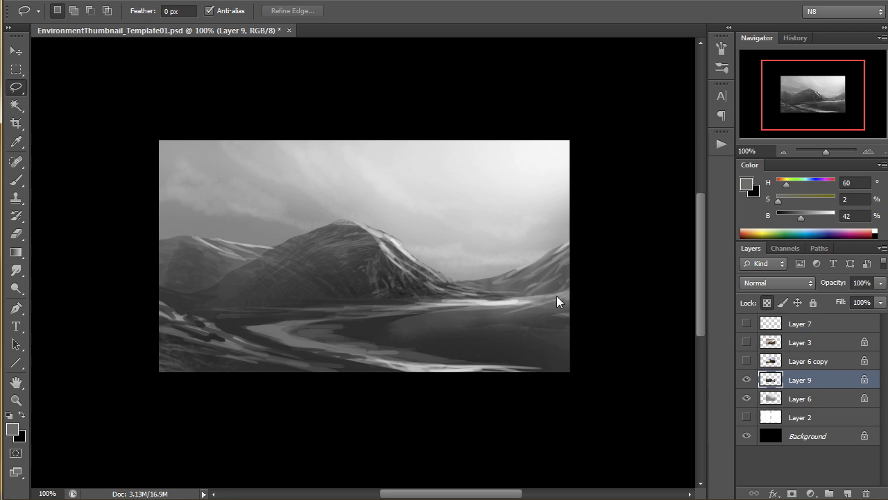
Step: Paint loose 57% brightness strokes across the right bank on a new layer at 10 px, and smudge them at 30% strength
{"action": "key", "text": "b"}
{"action": "left_click", "coordinate": [515, 317], "text": "alt"}
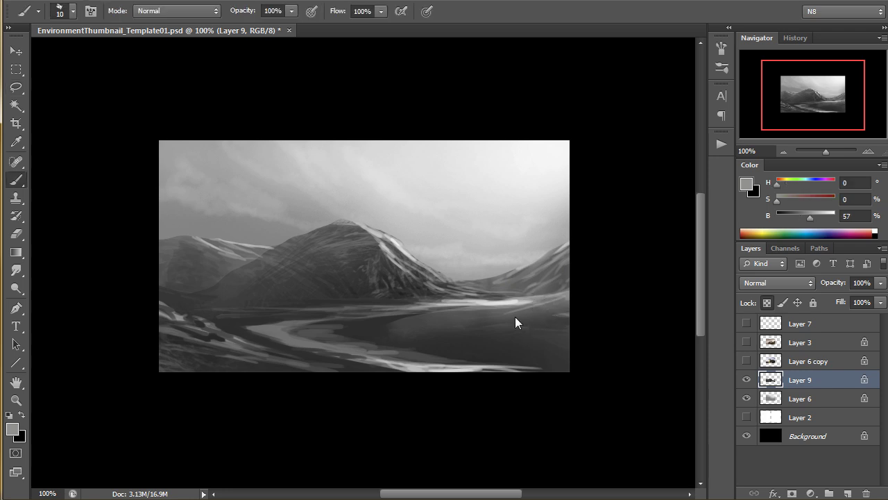
{"action": "key", "text": "ctrl+shift+alt+n"}
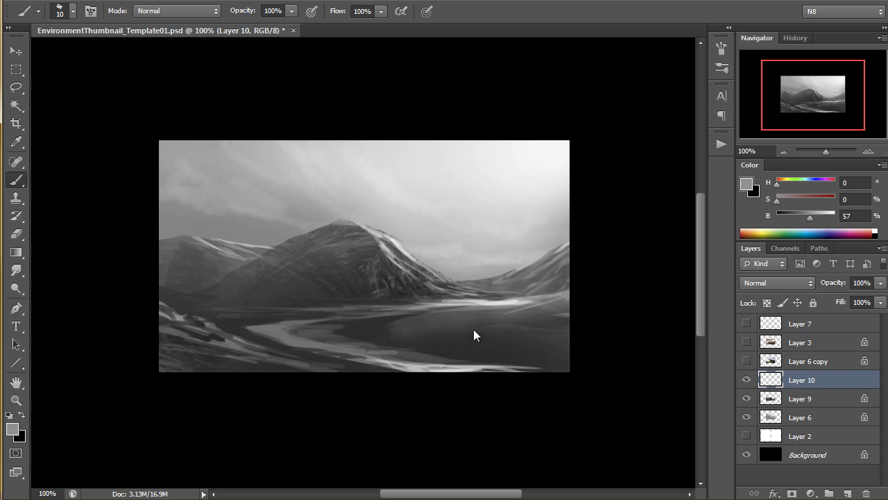
{"action": "mouse_move", "coordinate": [424, 319]}
{"action": "left_mouse_down"}
{"action": "mouse_move", "coordinate": [341, 327]}
{"action": "mouse_move", "coordinate": [424, 313]}
{"action": "mouse_move", "coordinate": [343, 340]}
{"action": "mouse_move", "coordinate": [496, 326]}
{"action": "mouse_move", "coordinate": [402, 321]}
{"action": "mouse_move", "coordinate": [483, 331]}
{"action": "mouse_move", "coordinate": [386, 345]}
{"action": "mouse_move", "coordinate": [481, 353]}
{"action": "left_mouse_up"}
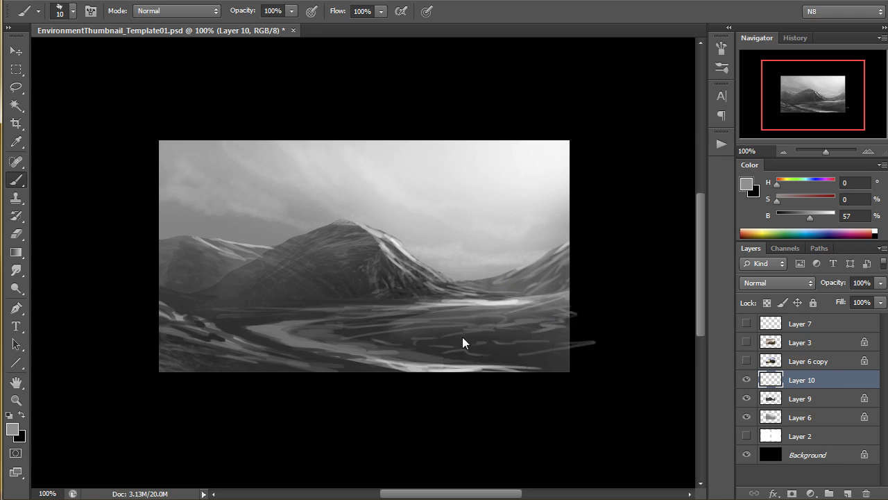
{"action": "left_click_drag", "start_coordinate": [464, 340], "coordinate": [530, 338]}
{"action": "mouse_move", "coordinate": [439, 354]}
{"action": "left_mouse_down"}
{"action": "mouse_move", "coordinate": [563, 362]}
{"action": "mouse_move", "coordinate": [375, 326]}
{"action": "mouse_move", "coordinate": [354, 341]}
{"action": "left_mouse_up"}
{"action": "key", "text": "r"}
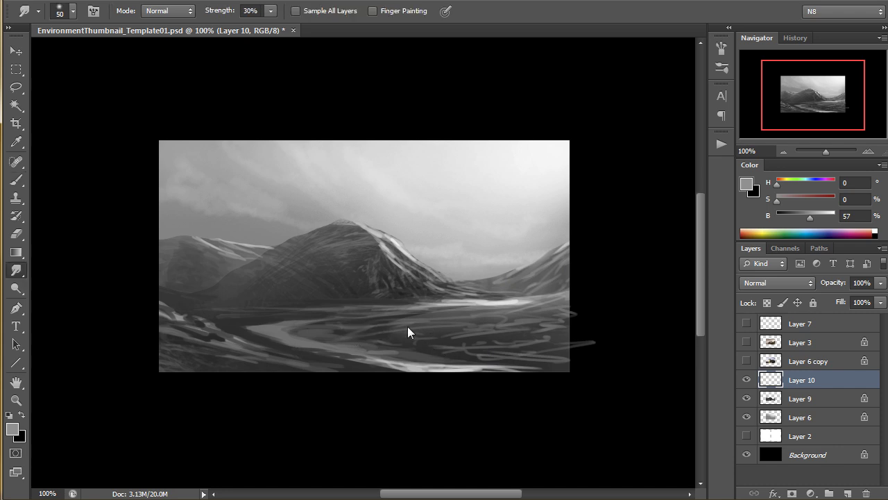
{"action": "mouse_move", "coordinate": [485, 329]}
{"action": "left_mouse_down"}
{"action": "mouse_move", "coordinate": [357, 320]}
{"action": "mouse_move", "coordinate": [488, 341]}
{"action": "mouse_move", "coordinate": [425, 349]}
{"action": "mouse_move", "coordinate": [565, 354]}
{"action": "mouse_move", "coordinate": [497, 359]}
{"action": "mouse_move", "coordinate": [590, 328]}
{"action": "mouse_move", "coordinate": [543, 320]}
{"action": "mouse_move", "coordinate": [584, 328]}
{"action": "mouse_move", "coordinate": [624, 353]}
{"action": "mouse_move", "coordinate": [464, 343]}
{"action": "left_mouse_up"}
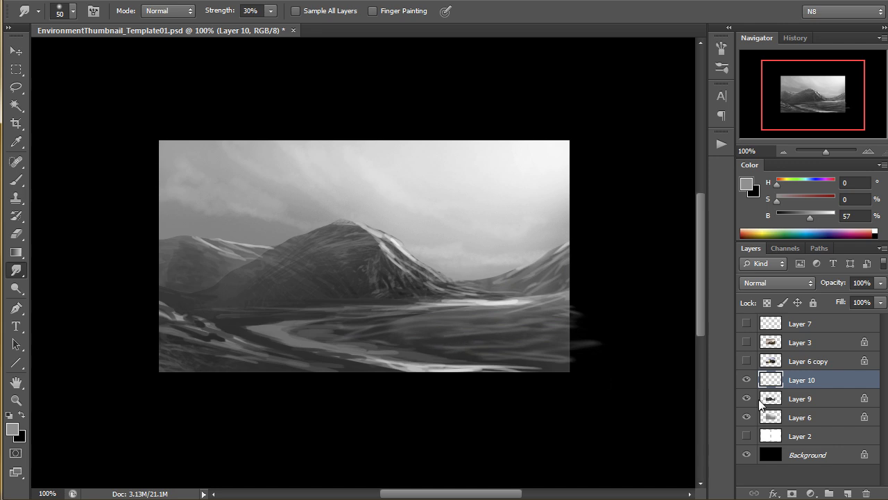
Step: Set the smudged stroke layer's opacity to 66% and merge it into Layer 9
{"action": "left_click", "coordinate": [880, 282]}
{"action": "left_click_drag", "start_coordinate": [880, 300], "coordinate": [855, 296]}
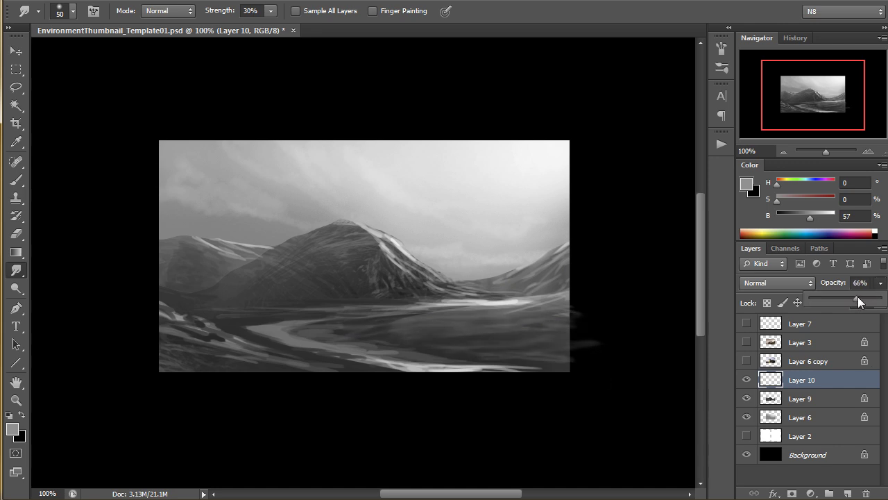
{"action": "key", "text": "ctrl+e"}
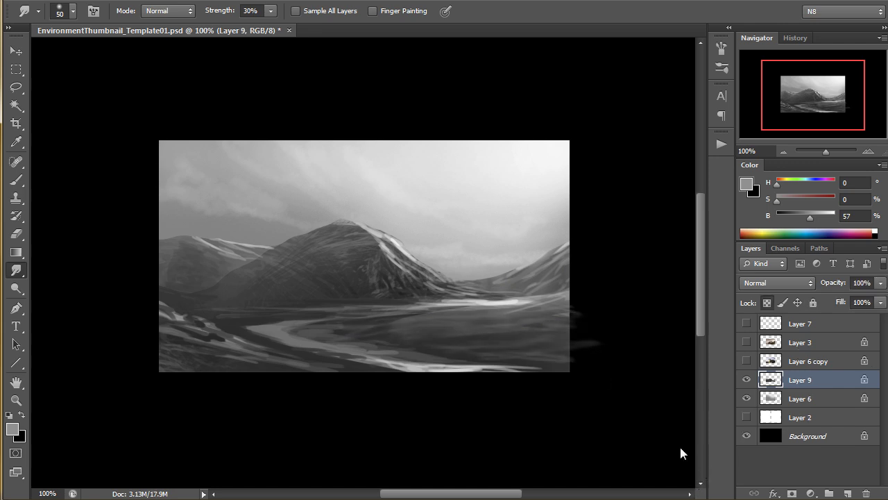
Step: Paint a wide patch of scattered 57% brightness foliage dots on a new layer with a 45 px scatter brush
{"action": "key", "text": "b"}
{"action": "right_click", "coordinate": [426, 317]}
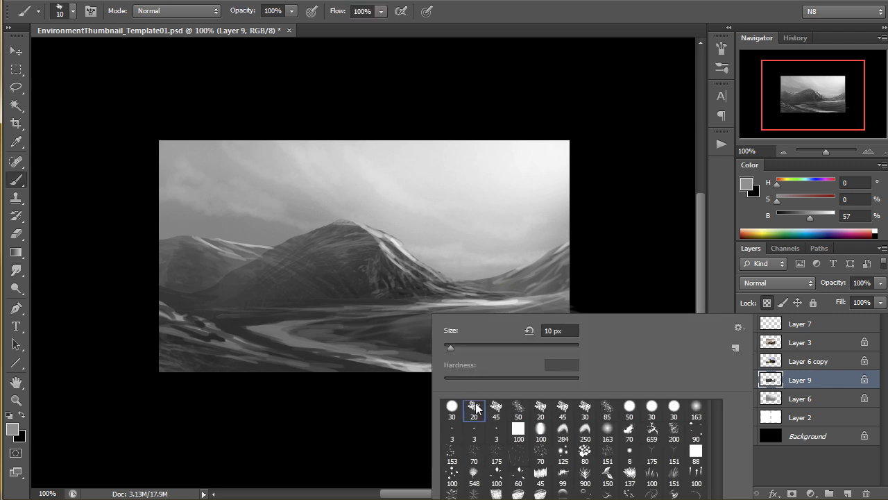
{"action": "left_click", "coordinate": [520, 300]}
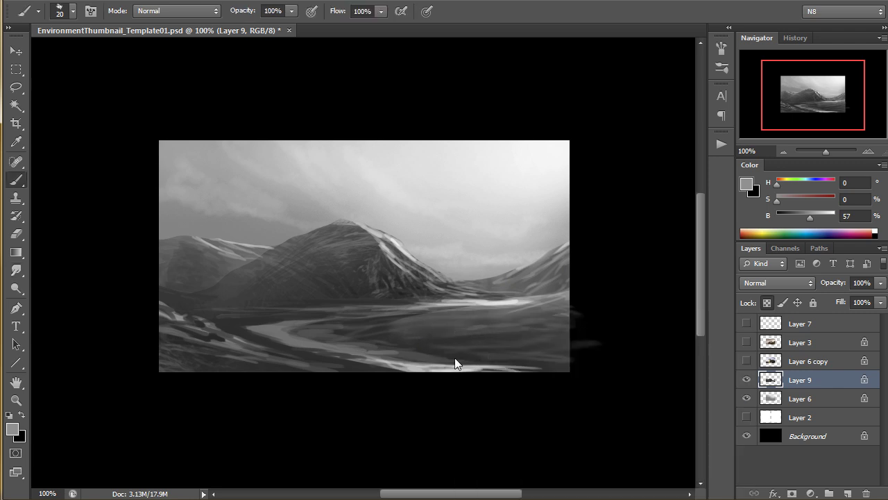
{"action": "right_click", "coordinate": [443, 338]}
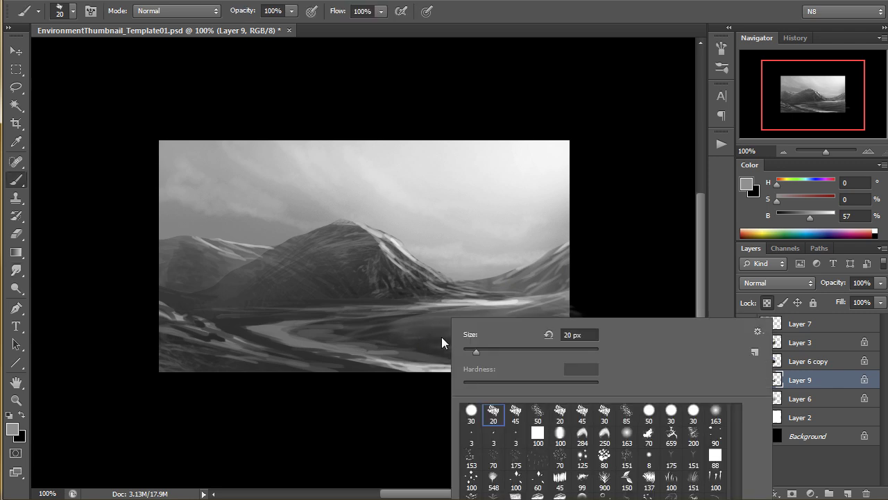
{"action": "left_click", "coordinate": [605, 458]}
{"action": "left_click_drag", "start_coordinate": [534, 318], "coordinate": [486, 356]}
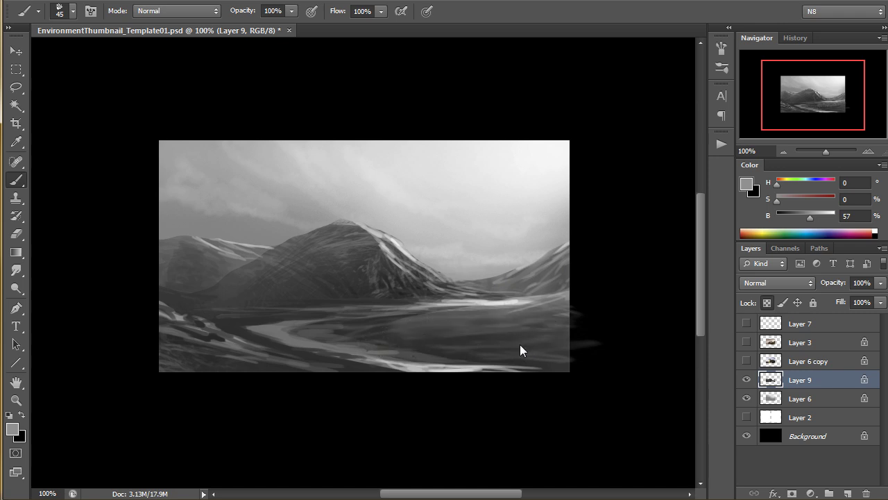
{"action": "key", "text": "ctrl+shift+alt+n"}
{"action": "mouse_move", "coordinate": [515, 343]}
{"action": "left_mouse_down"}
{"action": "mouse_move", "coordinate": [383, 350]}
{"action": "mouse_move", "coordinate": [420, 338]}
{"action": "mouse_move", "coordinate": [577, 349]}
{"action": "mouse_move", "coordinate": [480, 319]}
{"action": "mouse_move", "coordinate": [524, 310]}
{"action": "mouse_move", "coordinate": [465, 292]}
{"action": "mouse_move", "coordinate": [336, 298]}
{"action": "mouse_move", "coordinate": [474, 284]}
{"action": "mouse_move", "coordinate": [310, 285]}
{"action": "mouse_move", "coordinate": [525, 259]}
{"action": "mouse_move", "coordinate": [355, 269]}
{"action": "mouse_move", "coordinate": [521, 218]}
{"action": "mouse_move", "coordinate": [275, 238]}
{"action": "mouse_move", "coordinate": [411, 254]}
{"action": "mouse_move", "coordinate": [297, 268]}
{"action": "mouse_move", "coordinate": [404, 296]}
{"action": "mouse_move", "coordinate": [311, 329]}
{"action": "mouse_move", "coordinate": [388, 344]}
{"action": "mouse_move", "coordinate": [296, 326]}
{"action": "left_mouse_up"}
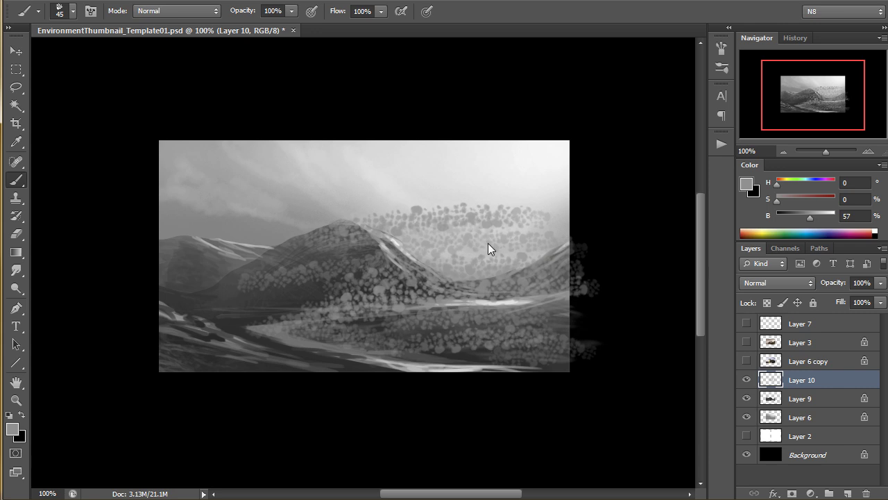
Step: Flatten and skew the foliage texture to fit the right bank's perspective, and warp it to follow the ground
{"action": "key", "text": "v"}
{"action": "left_click_drag", "start_coordinate": [425, 202], "coordinate": [418, 289]}
{"action": "left_click_drag", "start_coordinate": [237, 288], "coordinate": [324, 307]}
{"action": "left_click_drag", "start_coordinate": [601, 344], "coordinate": [599, 324]}
{"action": "right_click", "coordinate": [533, 327]}
{"action": "left_click", "coordinate": [579, 433]}
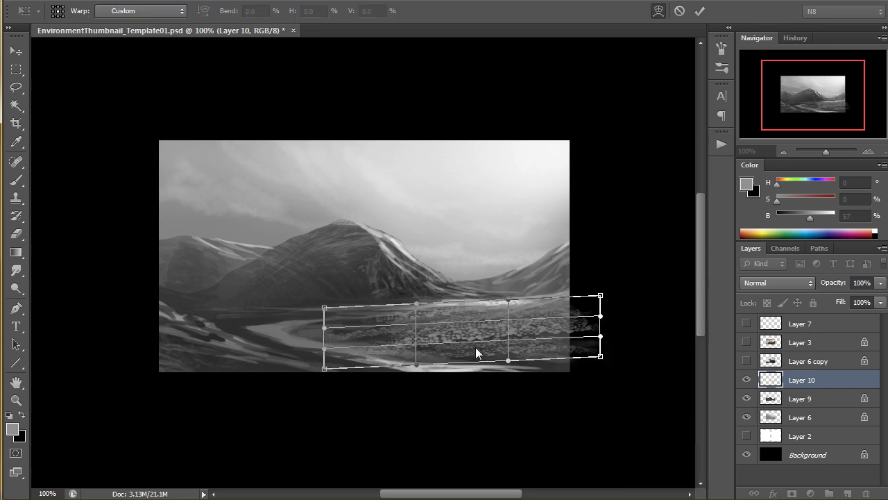
{"action": "key", "text": "Return"}
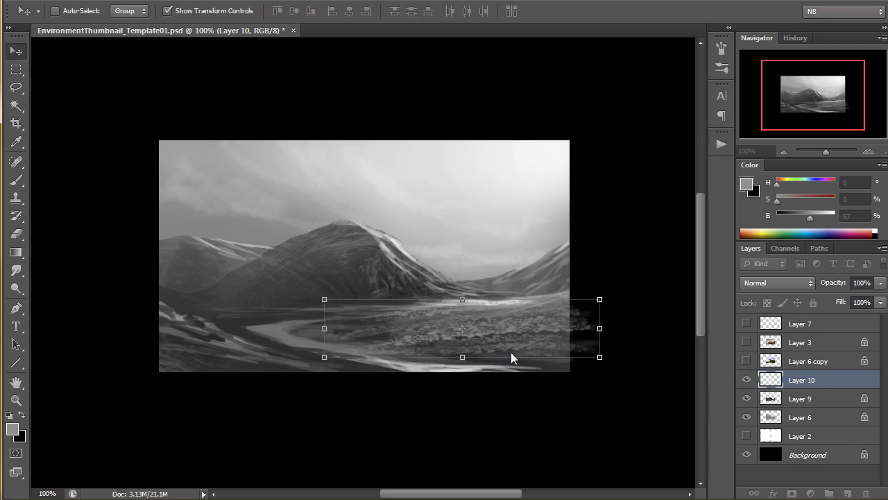
Step: Fade parts of the foliage texture on Layer 10 with a soft 163 px eraser at 0% hardness
{"action": "key", "text": "r"}
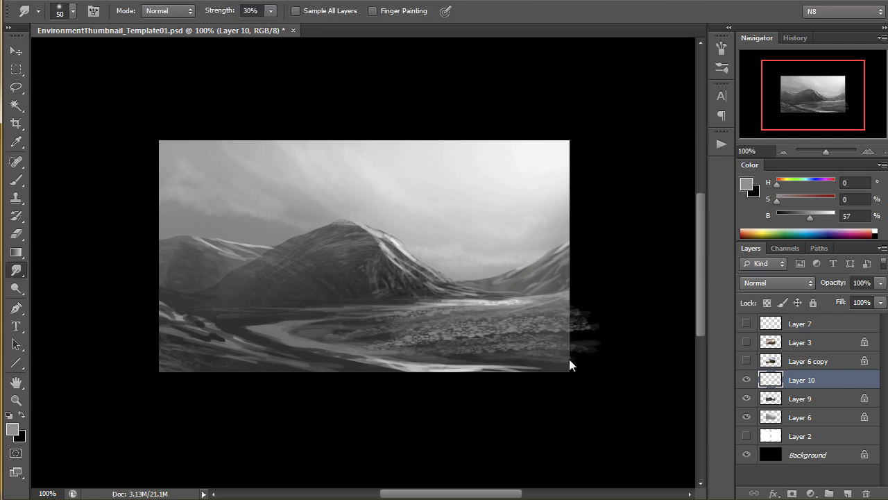
{"action": "key", "text": "ctrl+z"}
{"action": "key", "text": "e"}
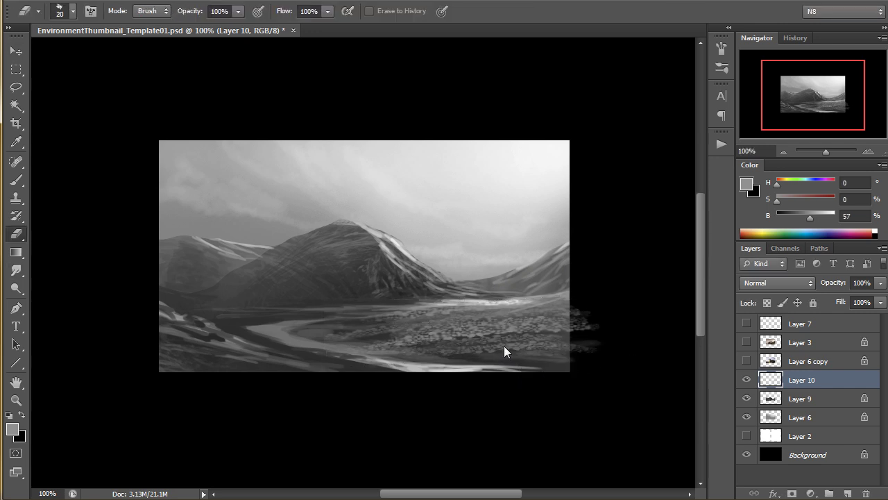
{"action": "right_click", "coordinate": [518, 344]}
{"action": "double_click", "coordinate": [762, 438]}
{"action": "mouse_move", "coordinate": [499, 337]}
{"action": "left_mouse_down"}
{"action": "mouse_move", "coordinate": [358, 365]}
{"action": "mouse_move", "coordinate": [609, 340]}
{"action": "mouse_move", "coordinate": [326, 345]}
{"action": "left_mouse_up"}
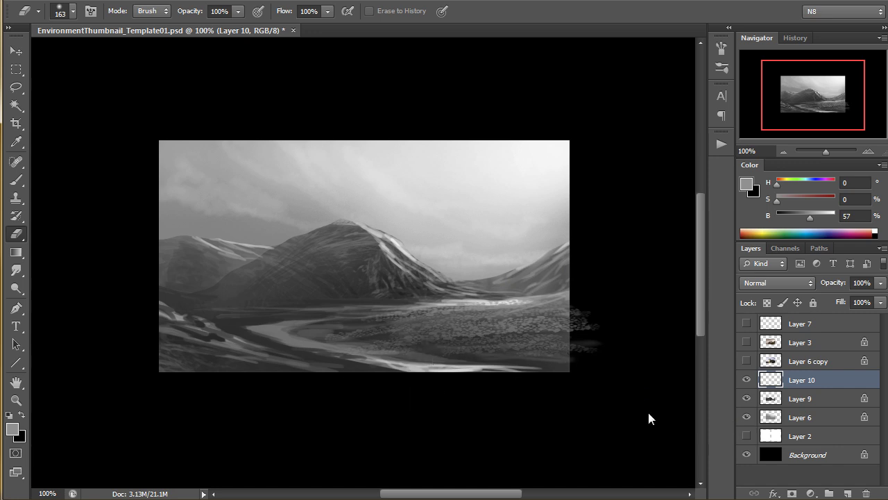
Step: Break up the foliage texture with a textured eraser at 10 px and merge it into Layer 9
{"action": "right_click", "coordinate": [456, 375]}
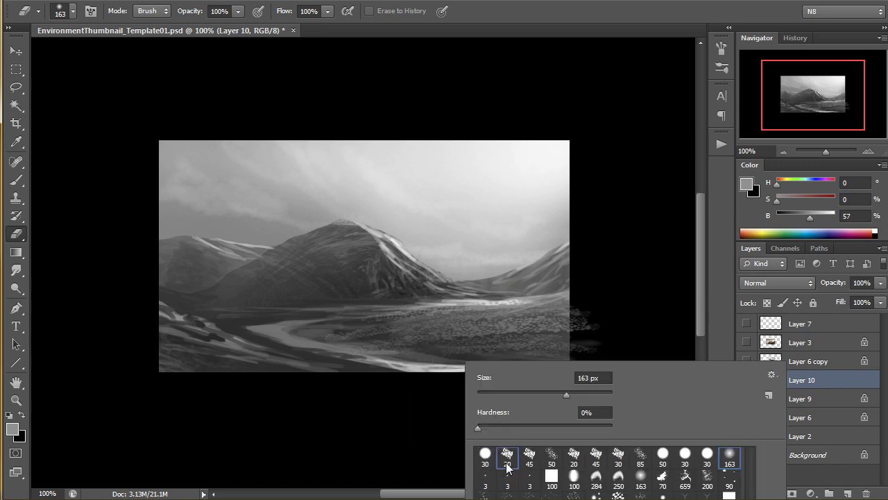
{"action": "double_click", "coordinate": [510, 469]}
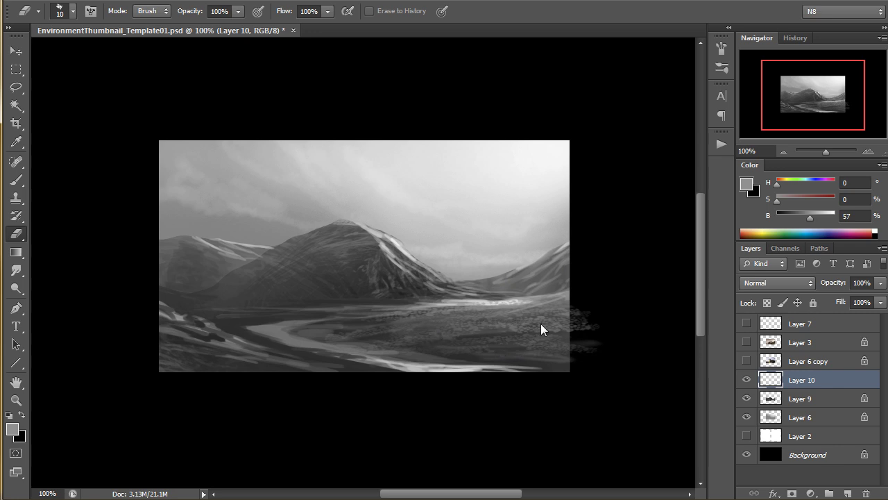
{"action": "key", "text": "Delete"}
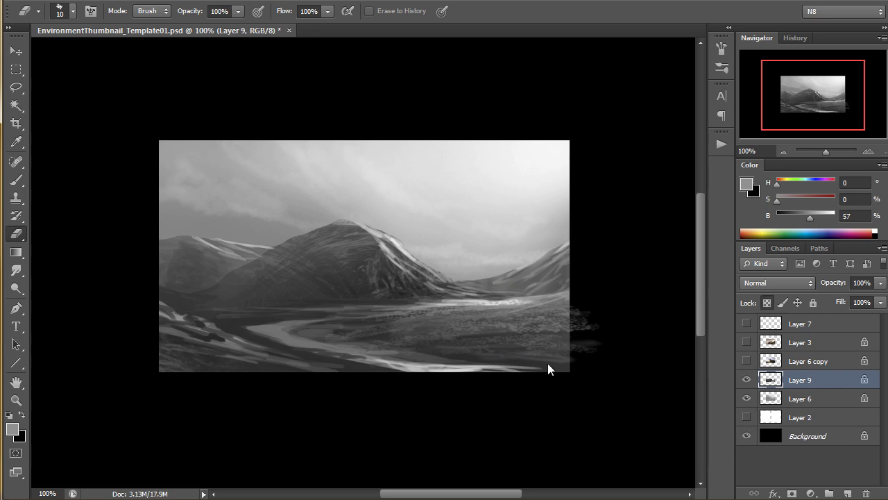
Step: Refine the dark ground beside the winding path on Layer 9 with a small textured brush in 20% and 15% brightness
{"action": "key", "text": "b"}
{"action": "right_click", "coordinate": [500, 331]}
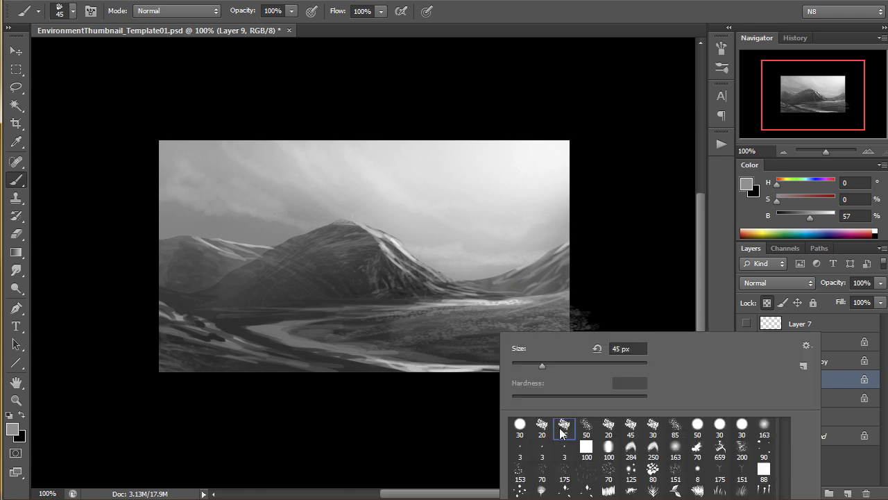
{"action": "double_click", "coordinate": [563, 431]}
{"action": "left_click", "coordinate": [475, 330], "text": "alt"}
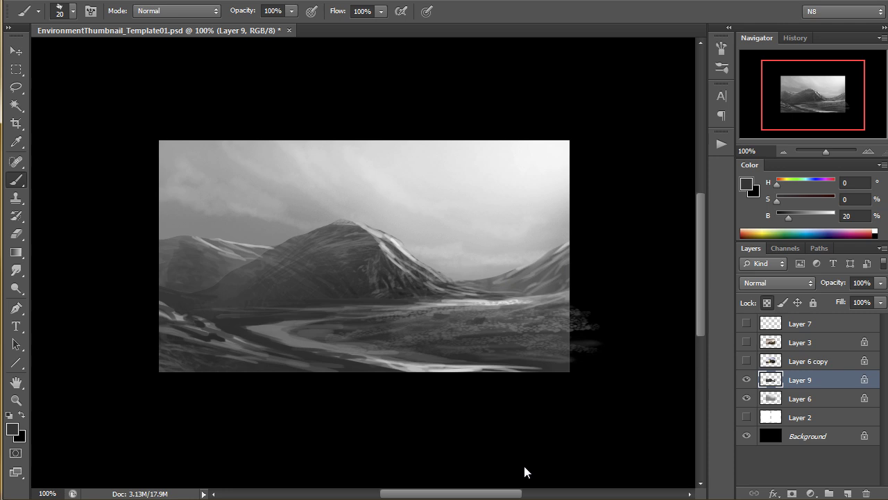
{"action": "left_click", "coordinate": [348, 326]}
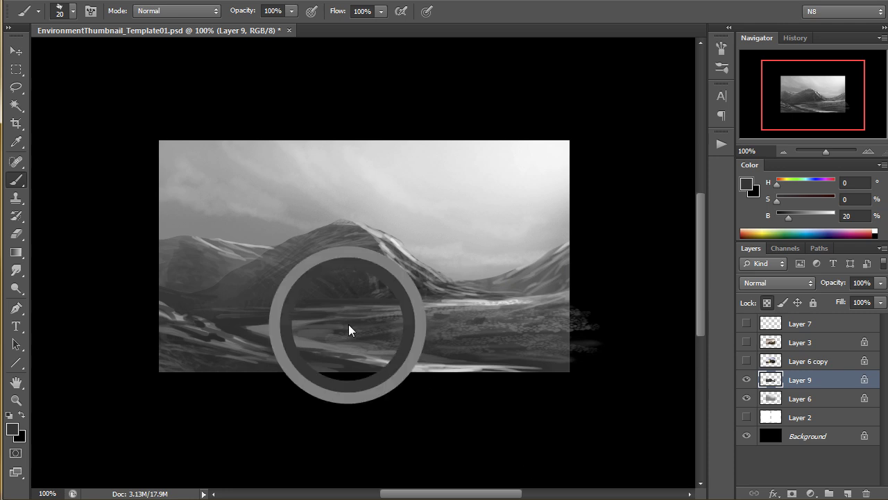
{"action": "key", "text": "bracketleft"}
{"action": "key", "text": "bracketleft"}
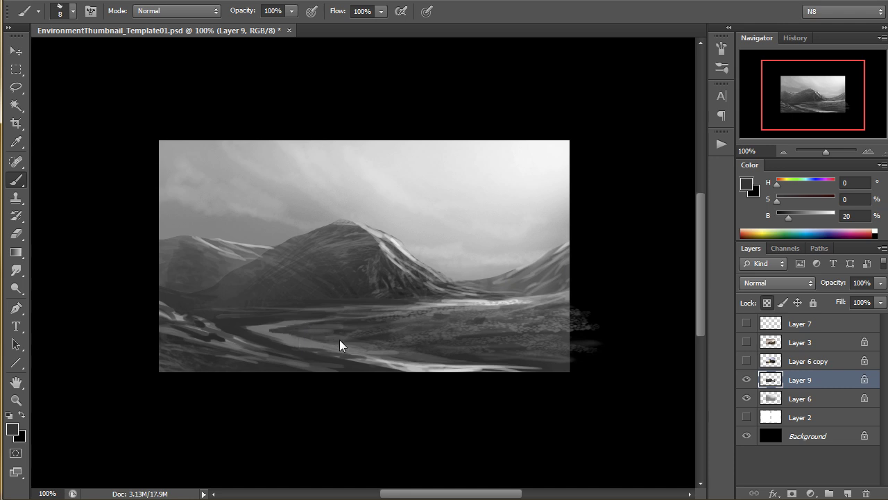
{"action": "key", "text": "bracketright"}
{"action": "key", "text": "bracketleft"}
{"action": "left_click", "coordinate": [383, 285], "text": "alt"}
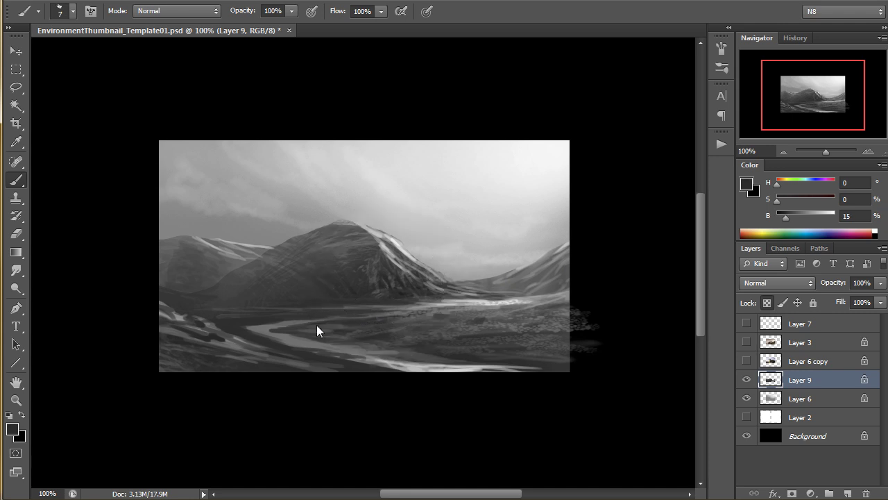
Step: Duplicate Layer 9 and darken the copy with Levels, setting the black input level to 52
{"action": "mouse_move", "coordinate": [486, 495]}
{"action": "key", "text": "ctrl+j"}
{"action": "key", "text": "ctrl+l"}
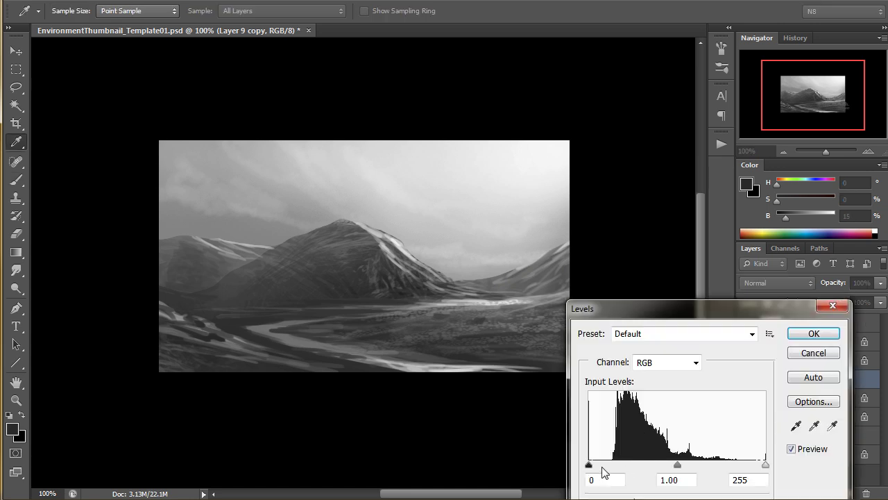
{"action": "left_click_drag", "start_coordinate": [590, 465], "coordinate": [626, 472]}
{"action": "left_click", "coordinate": [809, 335]}
{"action": "key", "text": "b"}
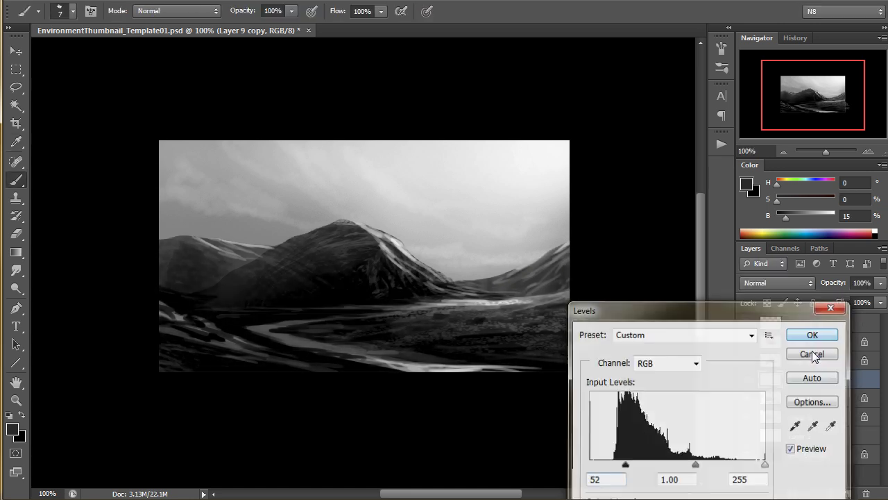
Step: Hide Layer 9 copy with an inverted layer mask and paint shadow patches back onto the central hill with a 15 px textured brush
{"action": "left_click", "coordinate": [791, 493]}
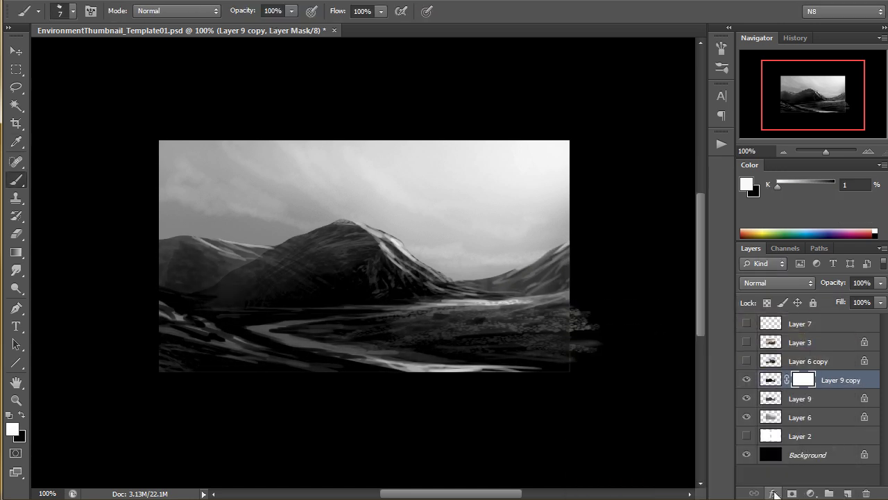
{"action": "key", "text": "ctrl+i"}
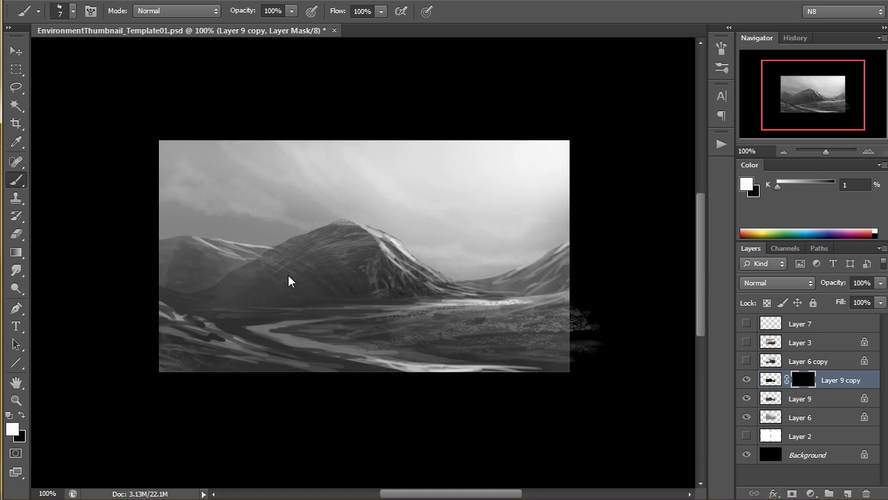
{"action": "right_click", "coordinate": [279, 304]}
{"action": "double_click", "coordinate": [335, 361]}
{"action": "left_click_drag", "start_coordinate": [325, 236], "coordinate": [244, 279]}
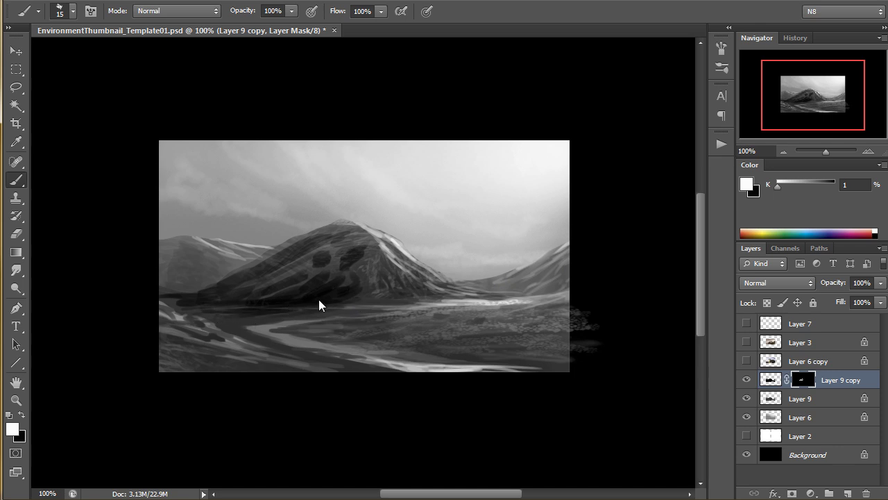
Step: Paint white into the mask with a 20 px textured brush to add shadow patches on the distant left hills
{"action": "key", "text": "bracketright"}
{"action": "key", "text": "bracketleft"}
{"action": "key", "text": "bracketright"}
{"action": "key", "text": "bracketleft"}
{"action": "key", "text": "bracketright"}
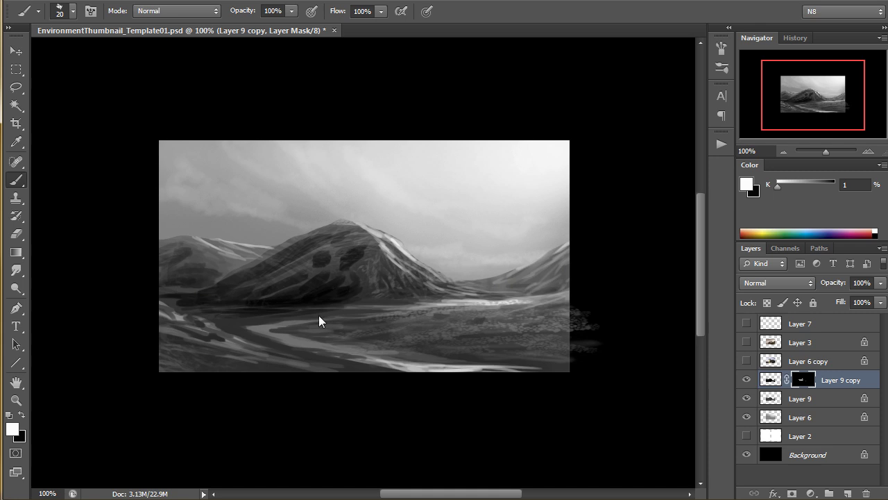
Step: Lasso a facet on the central hill's right side and fill it with white in the mask for a sharp-edged shadow
{"action": "key", "text": "r"}
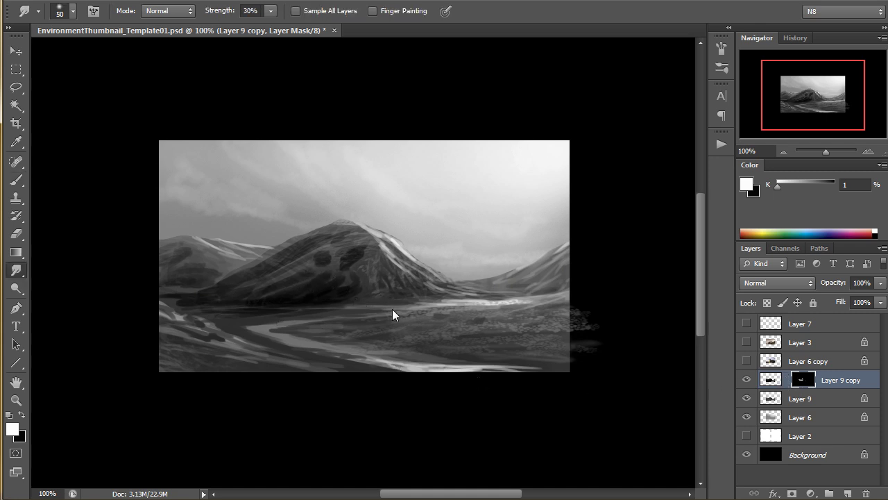
{"action": "key", "text": "l"}
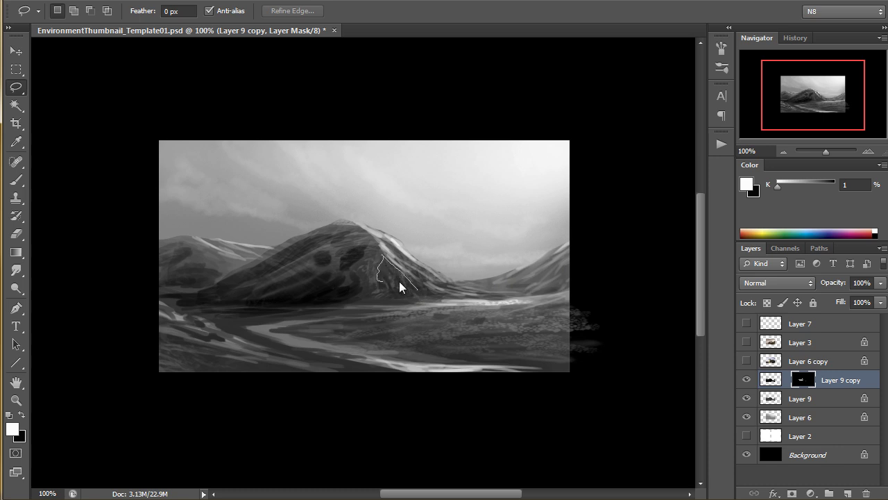
{"action": "left_click_drag", "start_coordinate": [399, 281], "coordinate": [411, 293]}
{"action": "key", "text": "ctrl+d"}
{"action": "key", "text": "ctrl+z"}
{"action": "key", "text": "x"}
{"action": "key", "text": "Delete"}
{"action": "key", "text": "ctrl+d"}
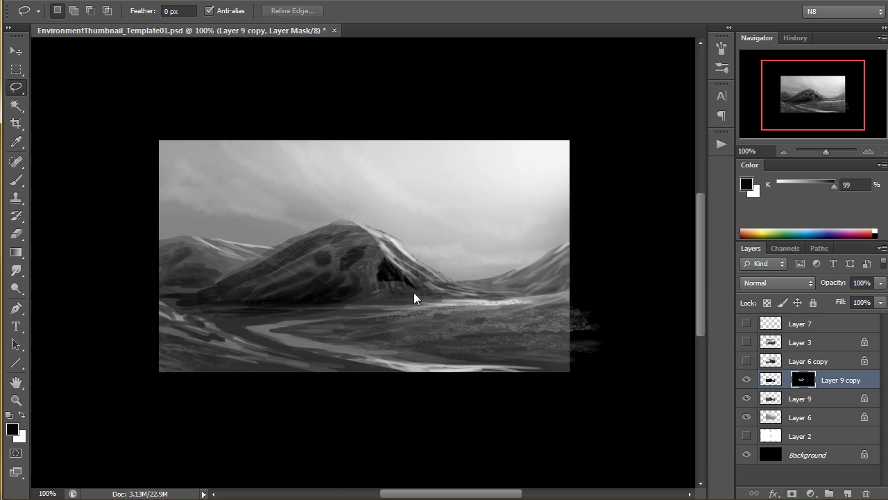
Step: Extend the dark rocky shadows near the hill's lower right slope with more lassoed white fills in the mask
{"action": "mouse_move", "coordinate": [411, 287]}
{"action": "left_mouse_down"}
{"action": "mouse_move", "coordinate": [397, 288]}
{"action": "mouse_move", "coordinate": [417, 291]}
{"action": "left_mouse_up"}
{"action": "key", "text": "Delete"}
{"action": "key", "text": "ctrl+d"}
{"action": "key", "text": "Delete"}
{"action": "key", "text": "ctrl+d"}
Step: Carve angular shadow shapes into the middle and upper face of the central hill with lassoed white mask fills
{"action": "mouse_move", "coordinate": [355, 238]}
{"action": "left_mouse_down"}
{"action": "mouse_move", "coordinate": [321, 254]}
{"action": "mouse_move", "coordinate": [323, 287]}
{"action": "left_mouse_up"}
{"action": "key", "text": "Delete"}
{"action": "key", "text": "ctrl+d"}
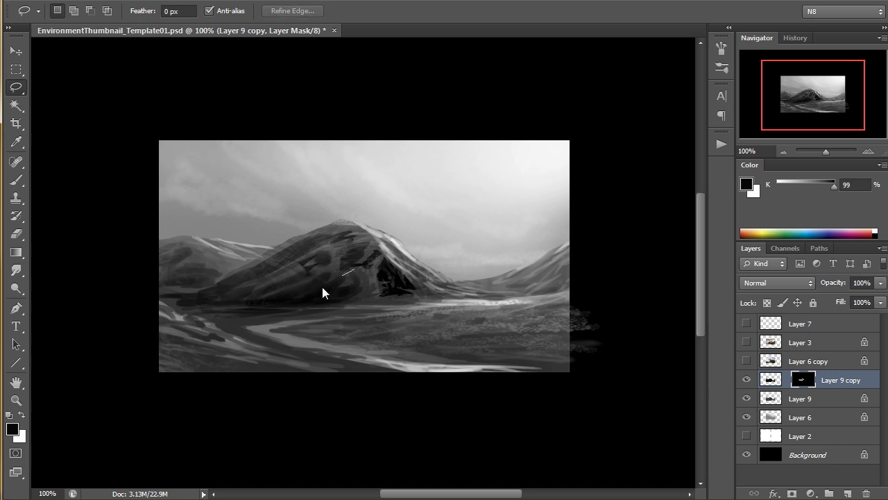
{"action": "key", "text": "Delete"}
{"action": "key", "text": "ctrl+d"}
{"action": "mouse_move", "coordinate": [383, 272]}
{"action": "left_mouse_down"}
{"action": "mouse_move", "coordinate": [353, 291]}
{"action": "mouse_move", "coordinate": [369, 290]}
{"action": "mouse_move", "coordinate": [381, 272]}
{"action": "left_mouse_up"}
{"action": "key", "text": "Delete"}
{"action": "key", "text": "ctrl+d"}
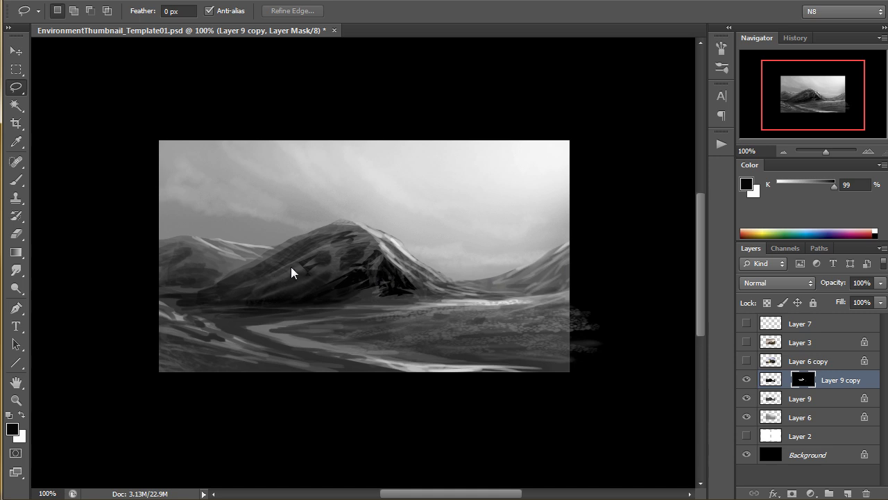
Step: Add thin lassoed shadow streaks along the central hill's left slope in the Layer 9 copy mask
{"action": "mouse_move", "coordinate": [290, 266]}
{"action": "left_mouse_down"}
{"action": "mouse_move", "coordinate": [320, 259]}
{"action": "mouse_move", "coordinate": [263, 263]}
{"action": "mouse_move", "coordinate": [219, 281]}
{"action": "left_mouse_up"}
{"action": "key", "text": "Delete"}
{"action": "key", "text": "ctrl+d"}
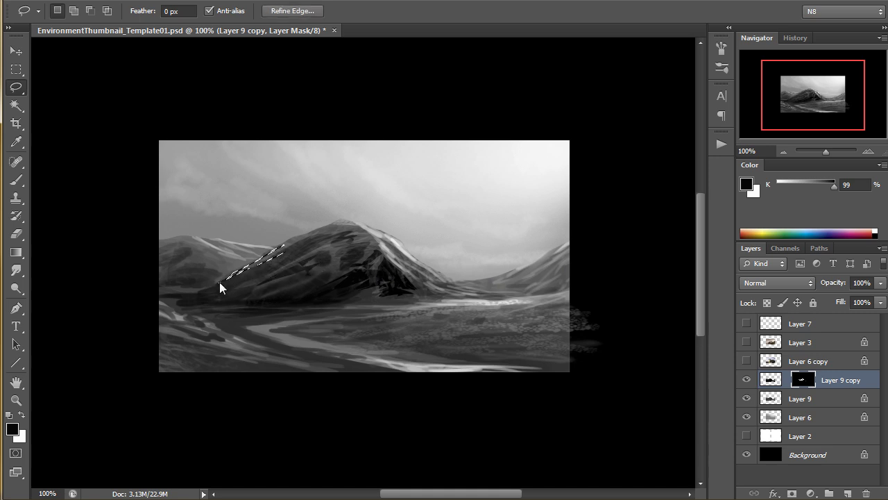
{"action": "key", "text": "Delete"}
{"action": "key", "text": "ctrl+d"}
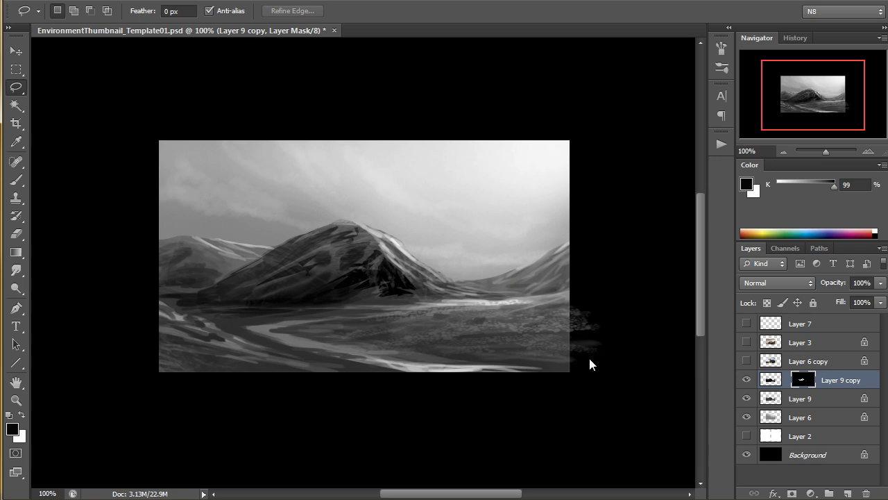
Step: Lower the opacity of Layer 9 copy to 84% and merge it into Layer 9
{"action": "left_click", "coordinate": [881, 282]}
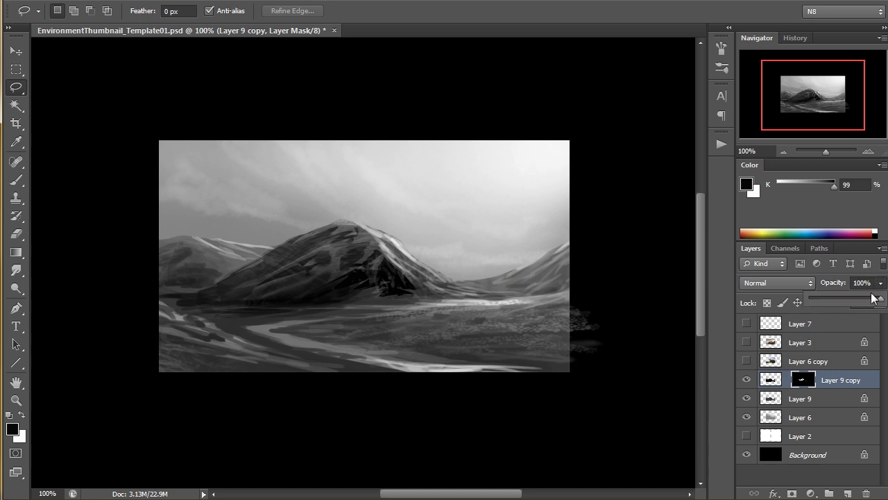
{"action": "left_click_drag", "start_coordinate": [874, 297], "coordinate": [869, 299]}
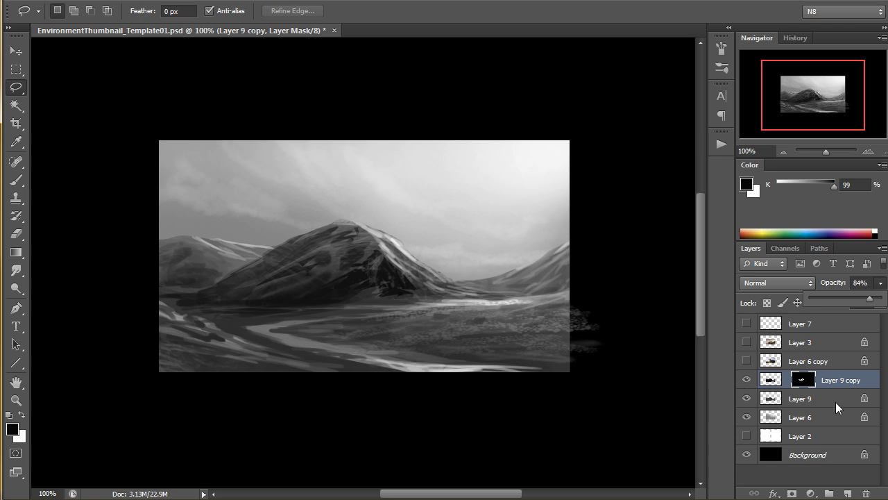
{"action": "key", "text": "Delete"}
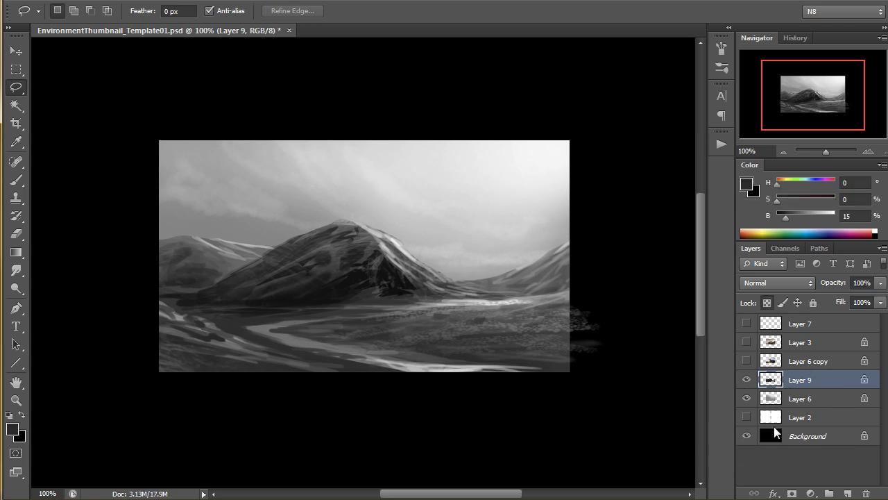
Step: Remove the Layer 9 paint that spills outside the picture frame, using Layer 6's outline as the selection
{"action": "left_click", "coordinate": [767, 400], "text": "ctrl"}
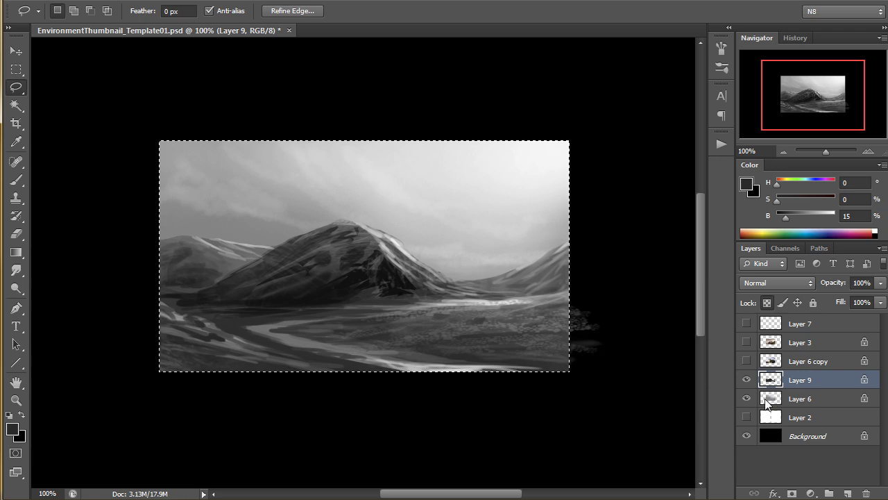
{"action": "key", "text": "ctrl+shift+i"}
{"action": "key", "text": "Delete"}
{"action": "key", "text": "ctrl+d"}
Step: Duplicate Layer 9, tint the copy green with Color Balance levels 0, +24, -16, and lock its transparent pixels
{"action": "key", "text": "ctrl+j"}
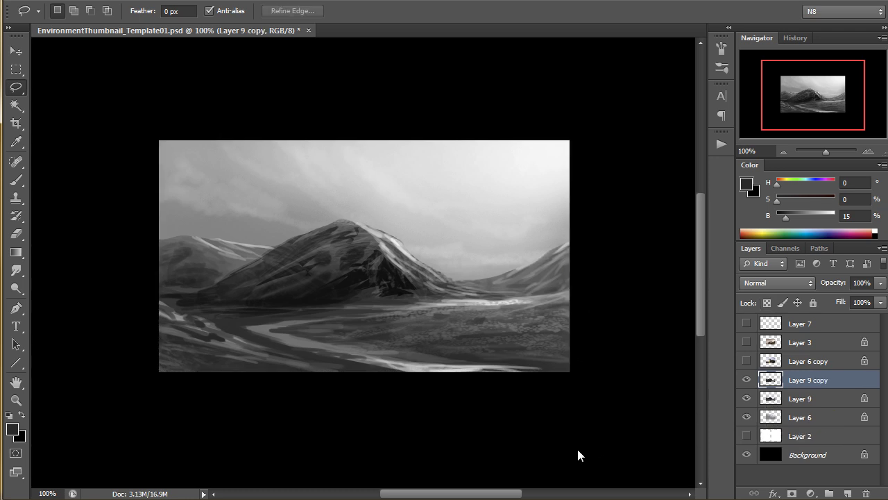
{"action": "key", "text": "ctrl+b"}
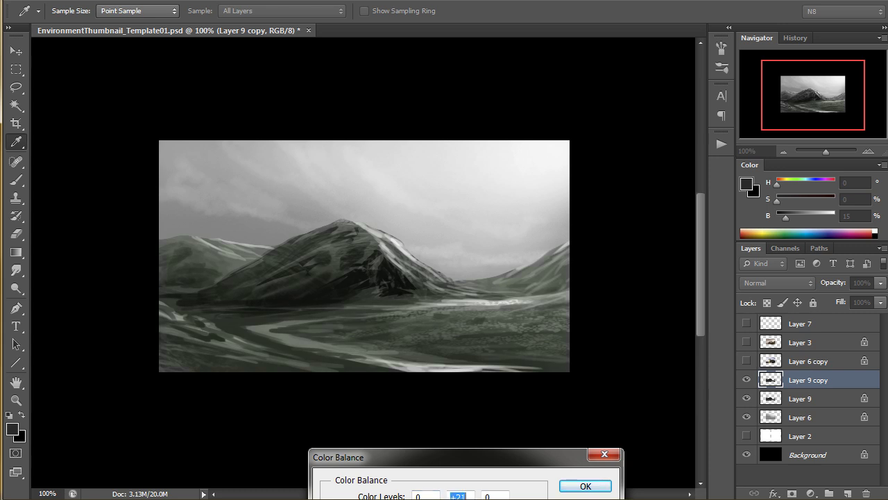
{"action": "type", "text": "24"}
{"action": "key", "text": "Tab"}
{"action": "type", "text": "-15"}
{"action": "left_click", "coordinate": [577, 485]}
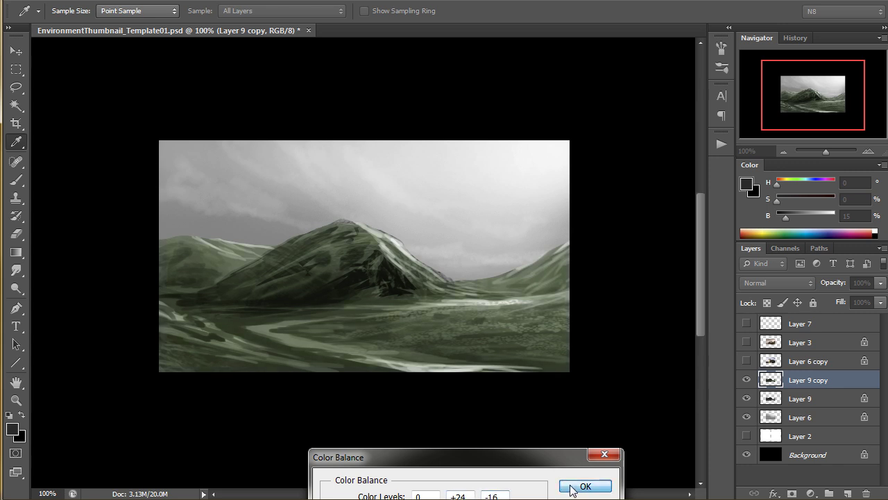
{"action": "left_click", "coordinate": [767, 303]}
Step: Tint the sky on Layer 6 blue with Color Balance levels -28, 0, +32
{"action": "key", "text": "g"}
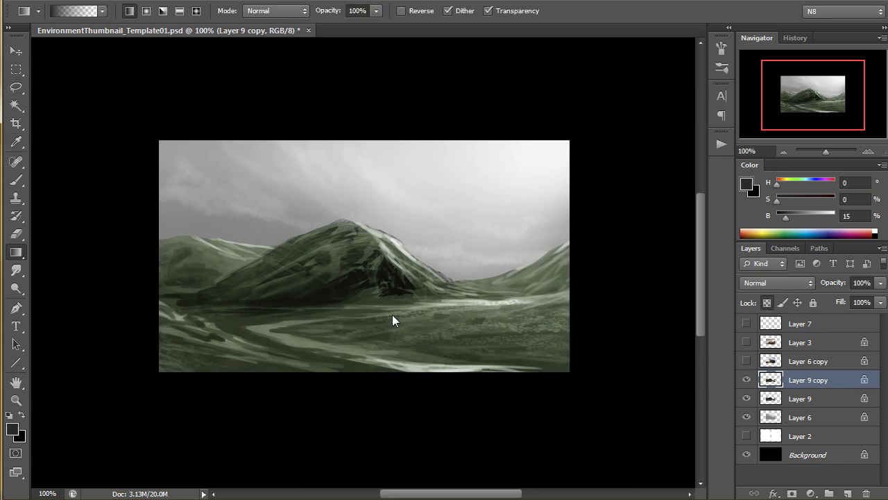
{"action": "left_click", "coordinate": [788, 395]}
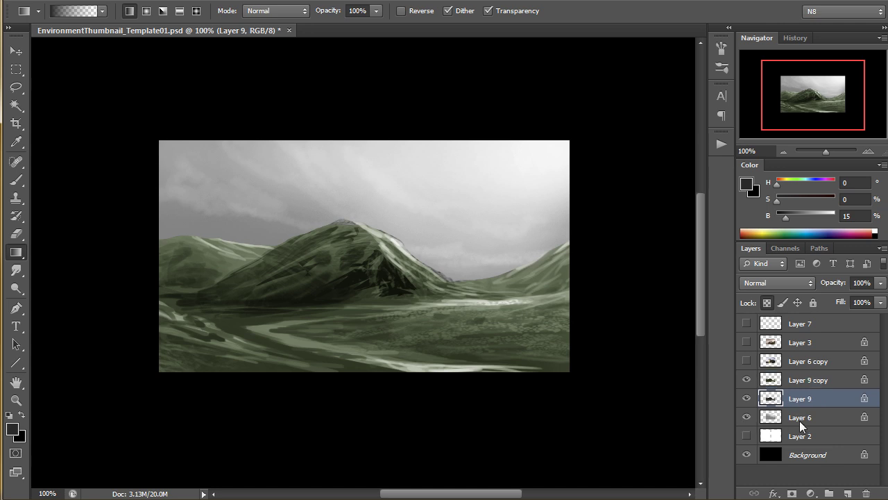
{"action": "left_click", "coordinate": [786, 419]}
{"action": "key", "text": "ctrl+b"}
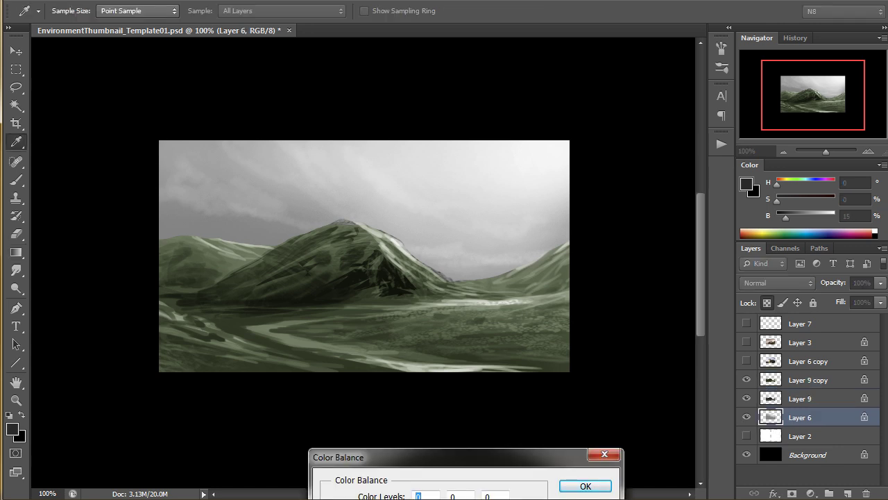
{"action": "left_click_drag", "start_coordinate": [434, 499], "coordinate": [408, 499]}
{"action": "left_click", "coordinate": [581, 486]}
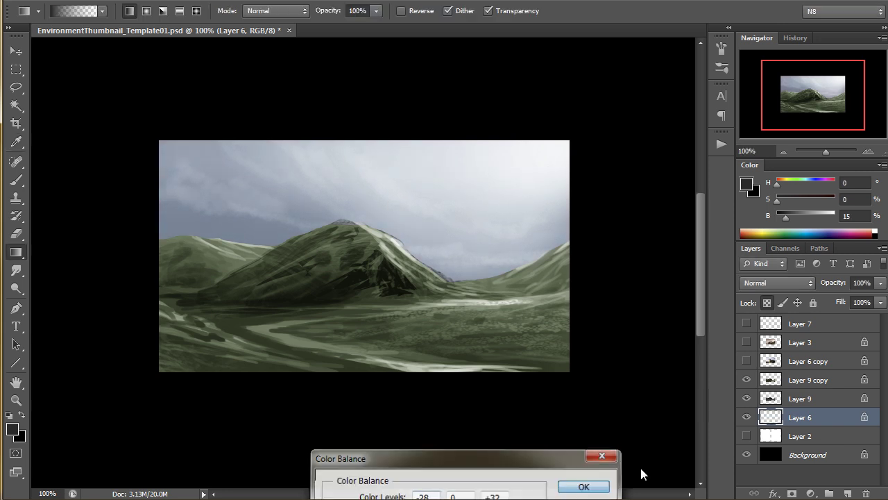
Step: Sample the gray-blue sky colour (H 210, S 24, B 59) and draw a haze gradient down over the hills on Layer 9 copy
{"action": "left_click", "coordinate": [798, 399]}
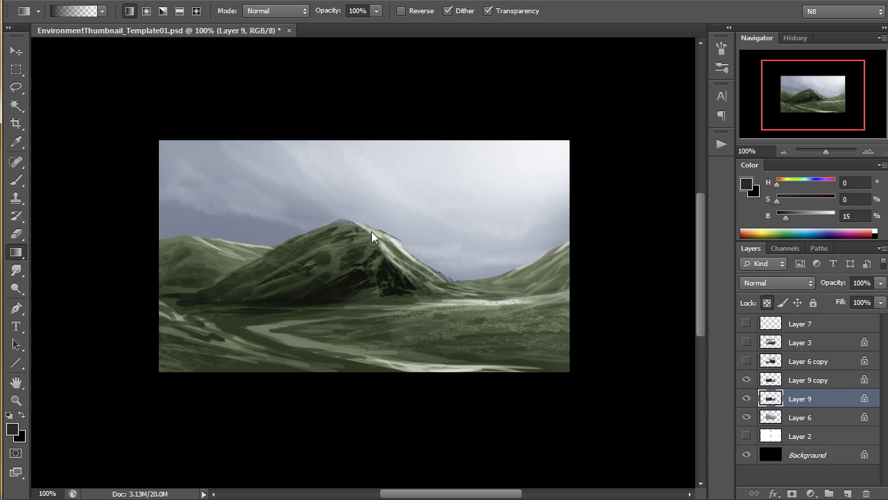
{"action": "left_click", "coordinate": [256, 236], "text": "alt"}
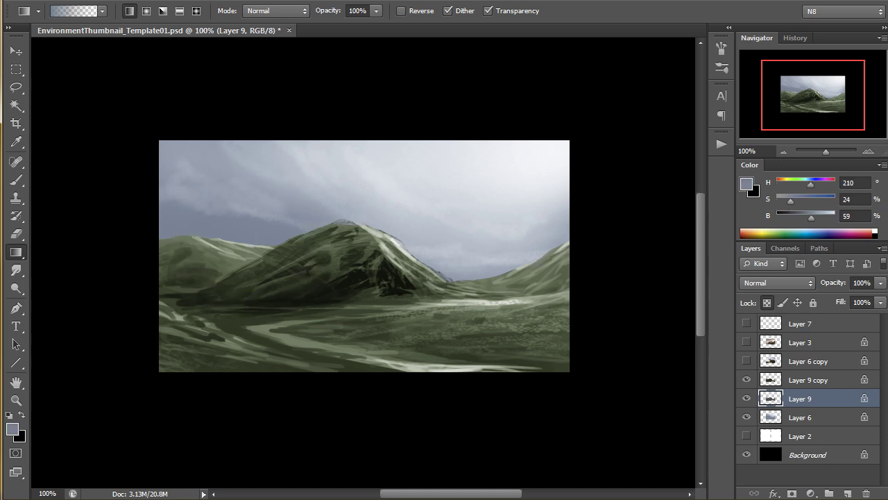
{"action": "left_click", "coordinate": [796, 379]}
{"action": "left_click_drag", "start_coordinate": [353, 208], "coordinate": [360, 420]}
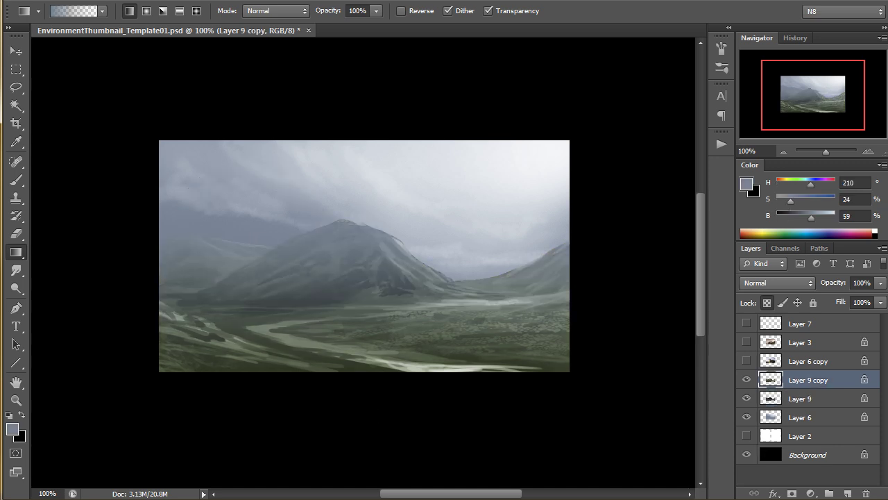
Step: Fade the haze gradient to a lower opacity and add another in a lighter sky blue (H 210, S 13, B 76) over the hills
{"action": "key", "text": "ctrl+shift+f"}
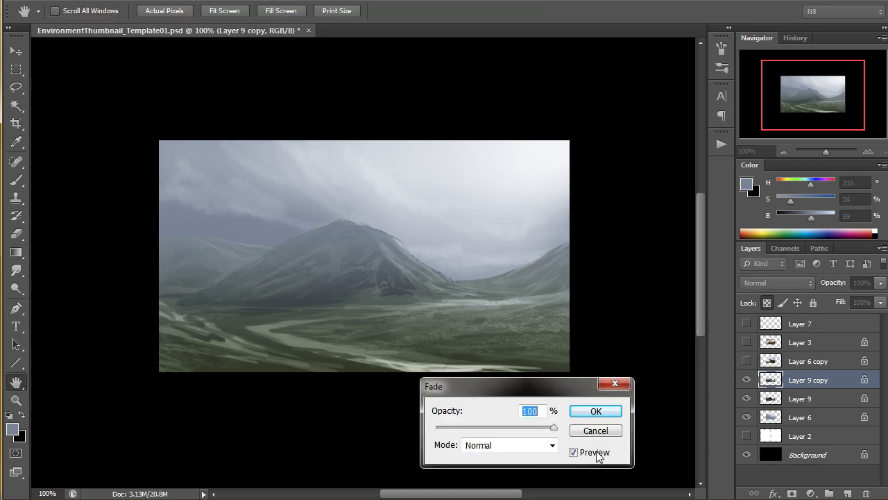
{"action": "left_click", "coordinate": [525, 428]}
{"action": "left_click_drag", "start_coordinate": [525, 430], "coordinate": [486, 432]}
{"action": "left_click", "coordinate": [595, 411]}
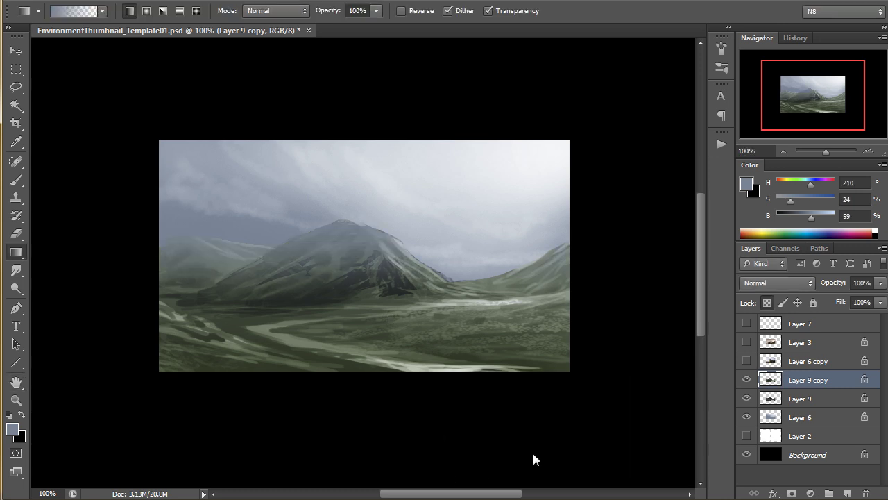
{"action": "left_click", "coordinate": [369, 221], "text": "alt"}
{"action": "left_click_drag", "start_coordinate": [373, 335], "coordinate": [373, 335]}
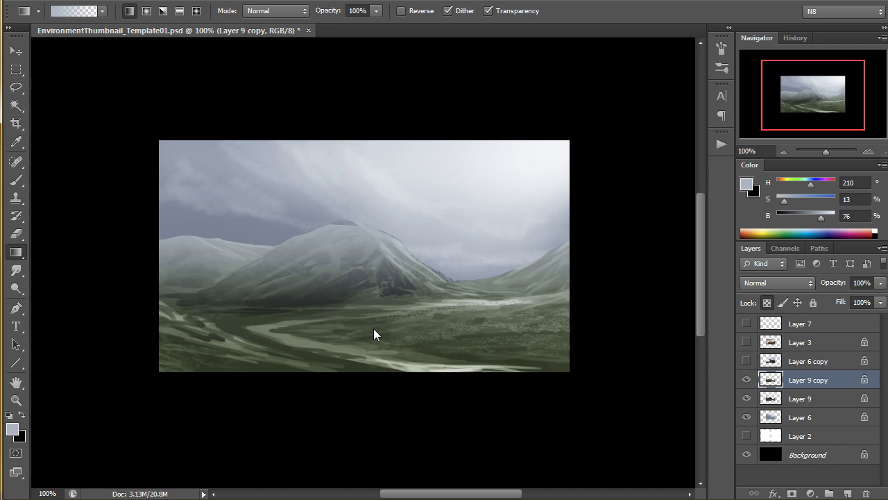
Step: Fade the lighter haze gradient to 12% opacity, and merge Layer 9 copy and Layer 9 down into Layer 6
{"action": "key", "text": "ctrl+shift+f"}
{"action": "left_click_drag", "start_coordinate": [465, 430], "coordinate": [451, 428]}
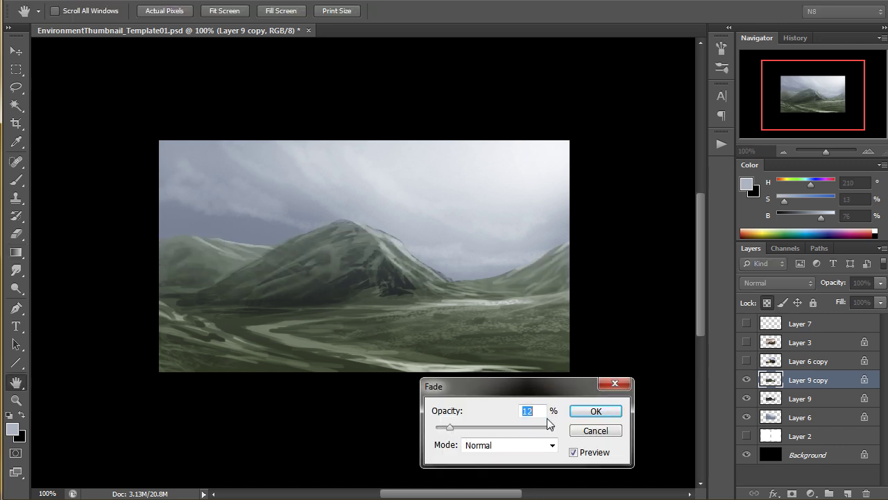
{"action": "left_click", "coordinate": [596, 410]}
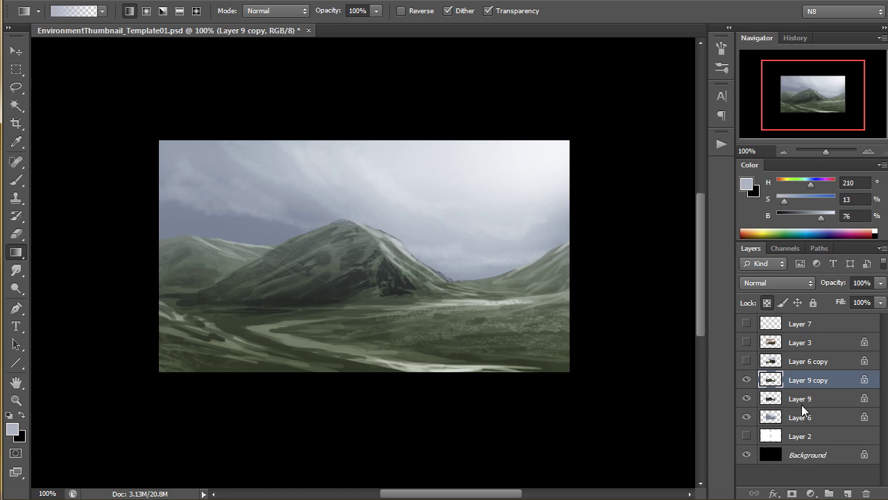
{"action": "key", "text": "ctrl+e"}
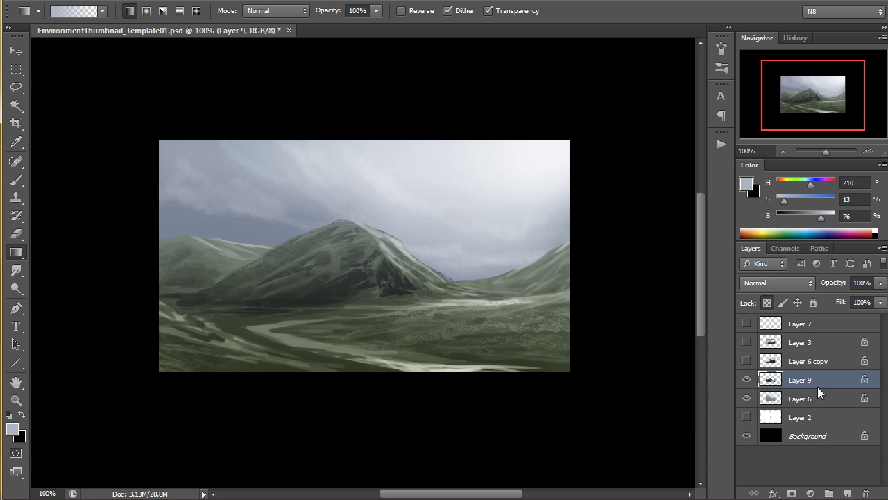
{"action": "key", "text": "ctrl+e"}
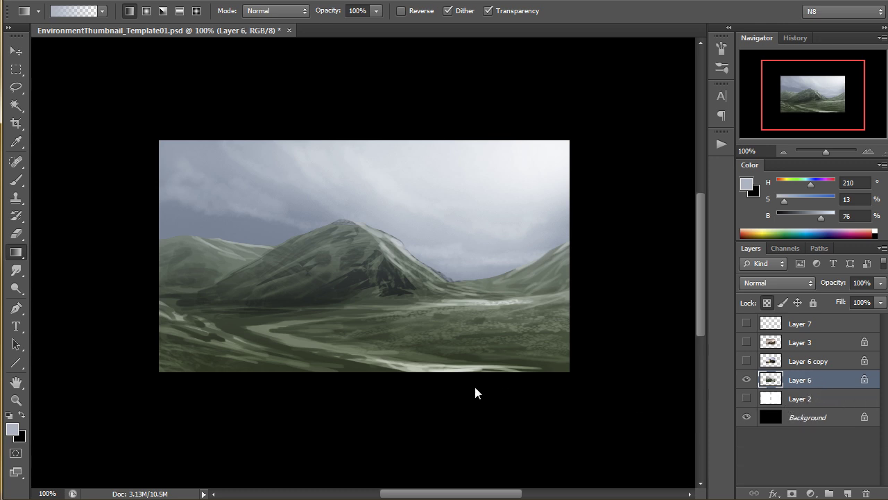
Step: Sample the pale blue sky colour (H 210, S 16, B 71) and paint it onto the foreground stream with a 15 px brush
{"action": "key", "text": "b"}
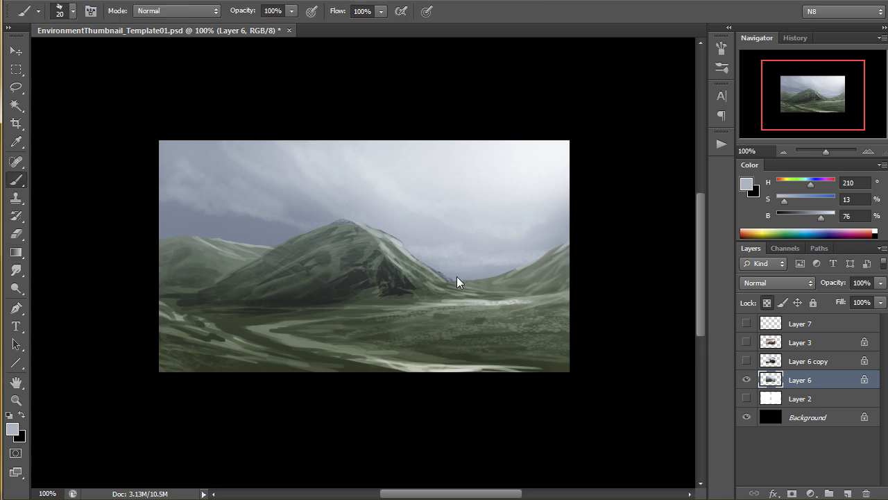
{"action": "left_click", "coordinate": [456, 276], "text": "alt"}
{"action": "right_click", "coordinate": [316, 280]}
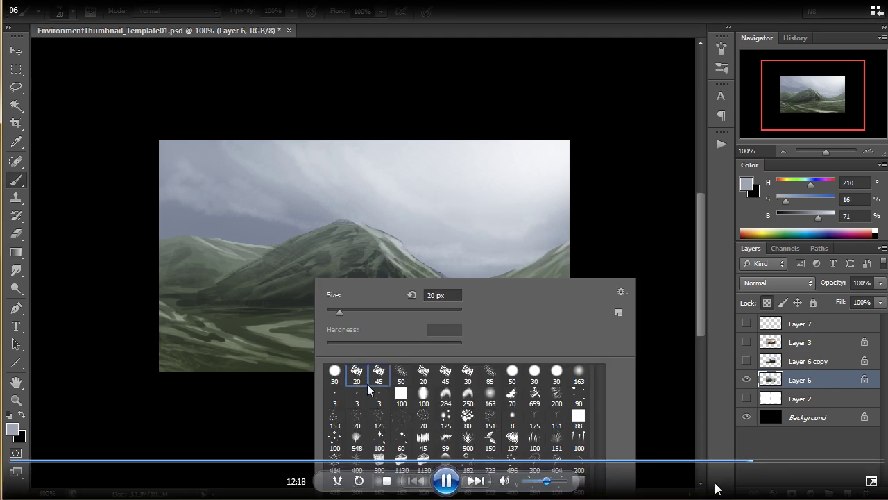
{"action": "key", "text": "Return"}
{"action": "key", "text": "bracketleft"}
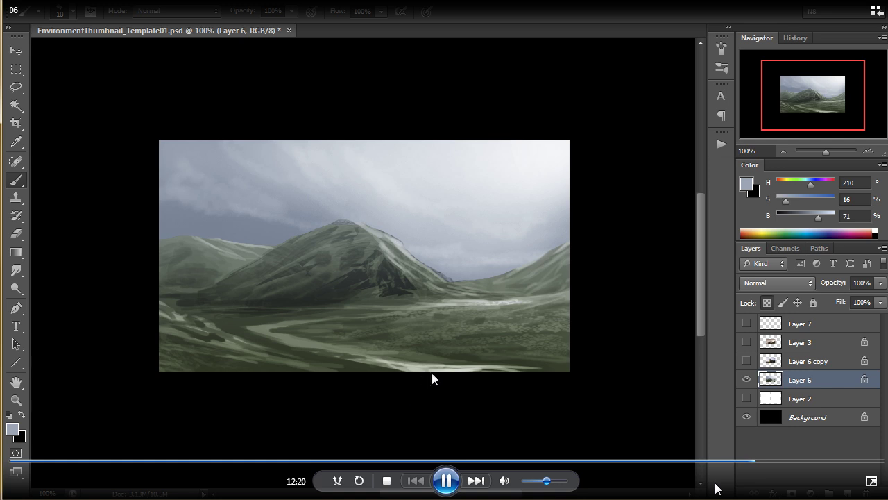
{"action": "key", "text": "bracketright"}
{"action": "mouse_move", "coordinate": [431, 370]}
{"action": "left_mouse_down"}
{"action": "mouse_move", "coordinate": [489, 365]}
{"action": "mouse_move", "coordinate": [472, 371]}
{"action": "left_mouse_up"}
Step: Brush sky blue further up the foreground stream in Overlay mode, and switch the brush's blending mode to Color
{"action": "left_click", "coordinate": [177, 10]}
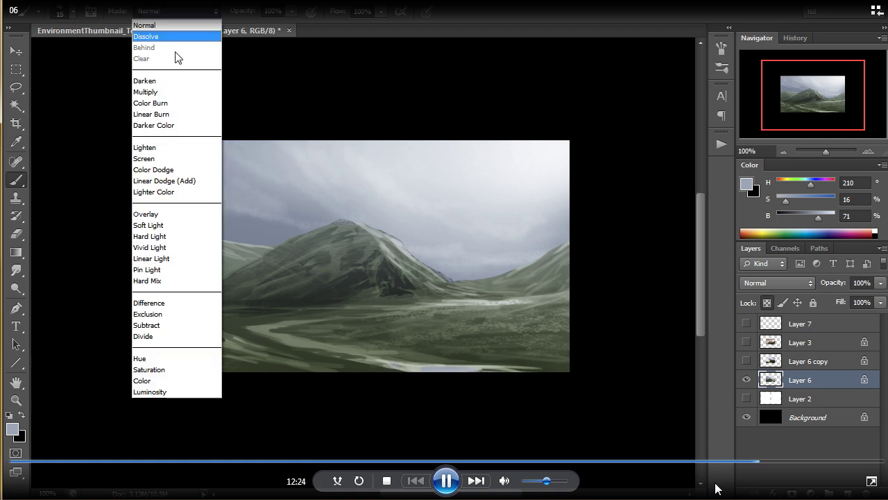
{"action": "left_click", "coordinate": [153, 206]}
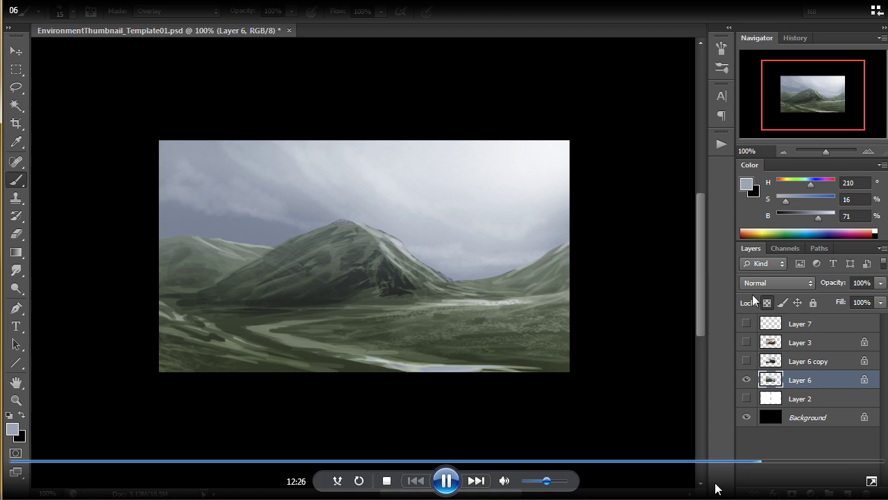
{"action": "left_click", "coordinate": [179, 10]}
{"action": "left_click", "coordinate": [147, 380]}
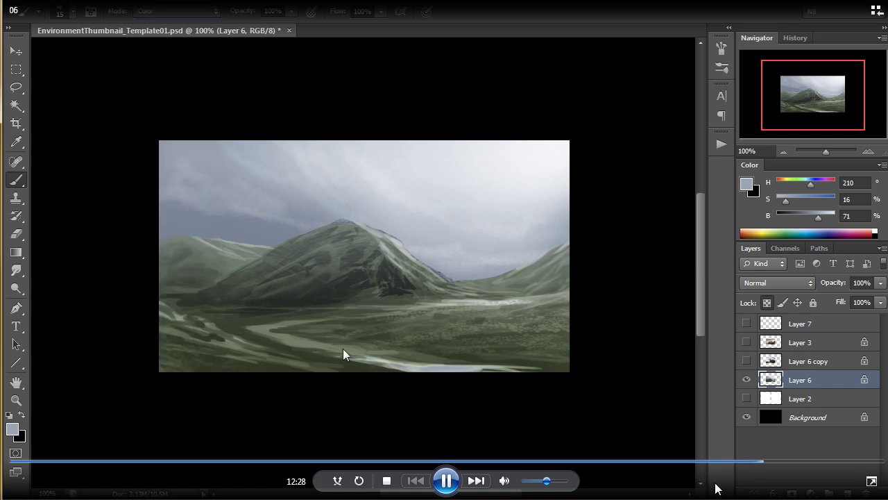